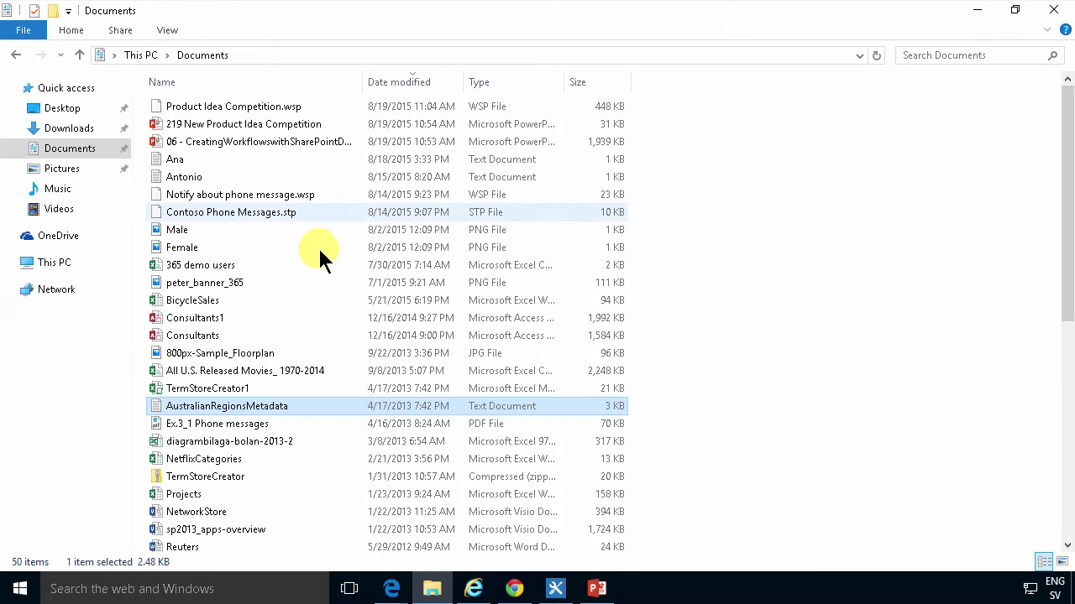
# Add a Title column to the Documents folder's details listing in File Explorer.
pyautogui.rightClick(379, 81)
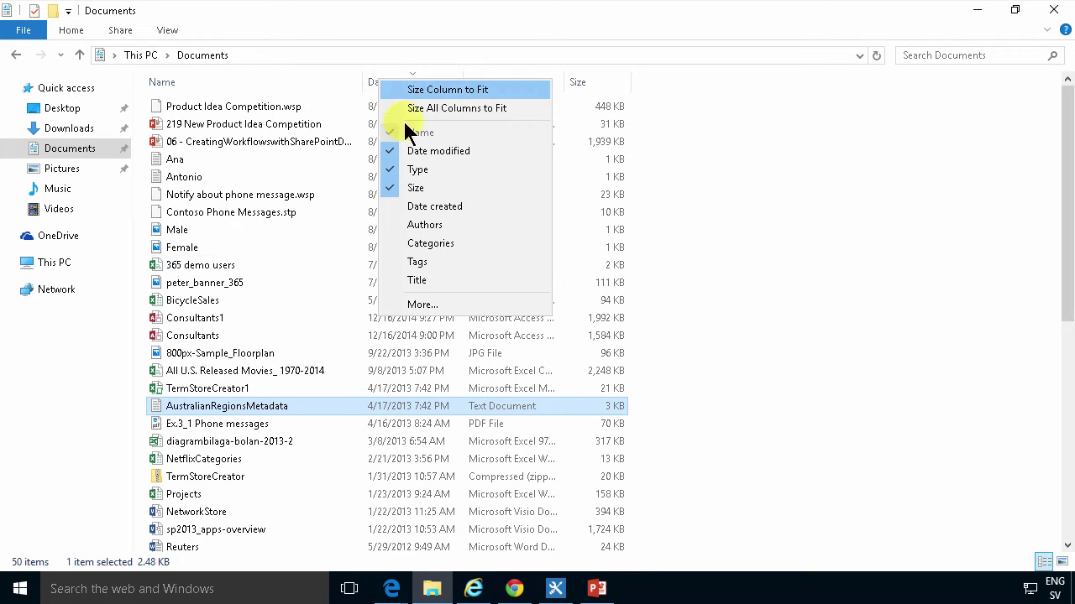
pyautogui.rightClick(323, 87)
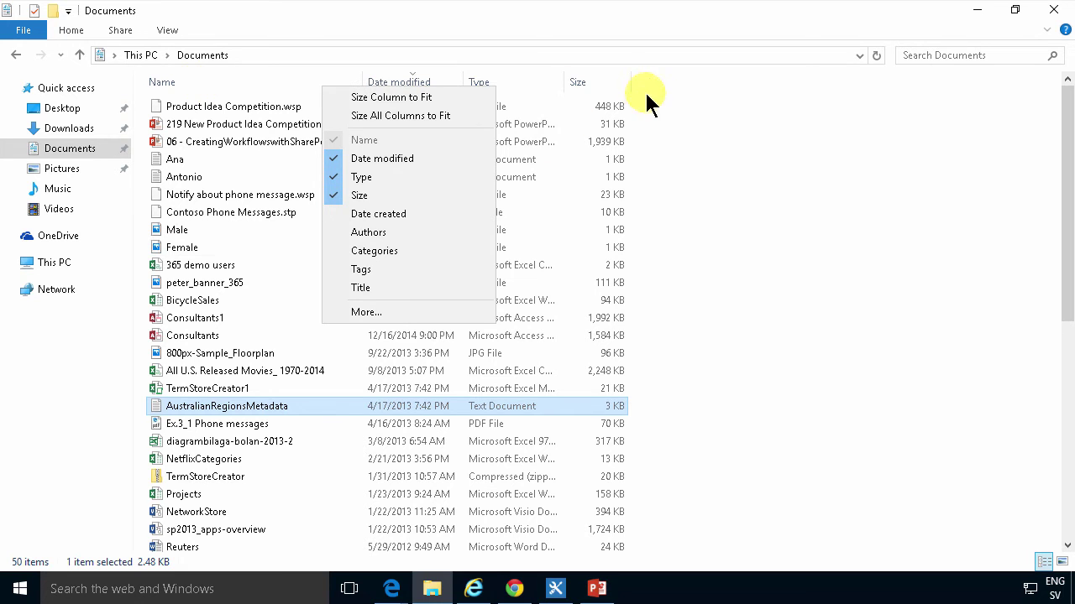
pyautogui.click(399, 294)
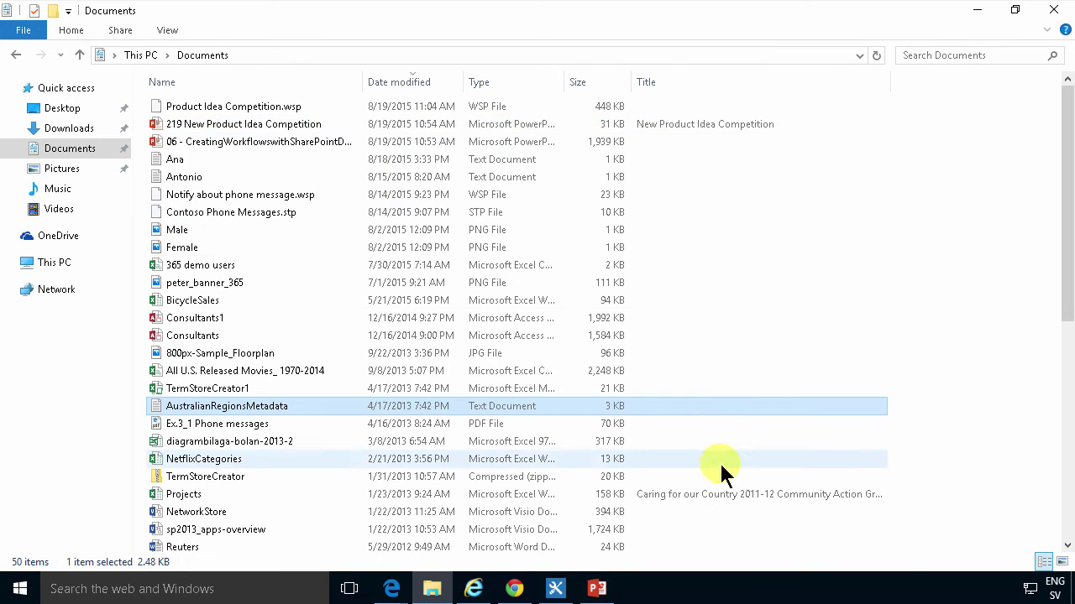
pyautogui.scroll(-3, 719, 468)
pyautogui.scroll(3, 719, 473)
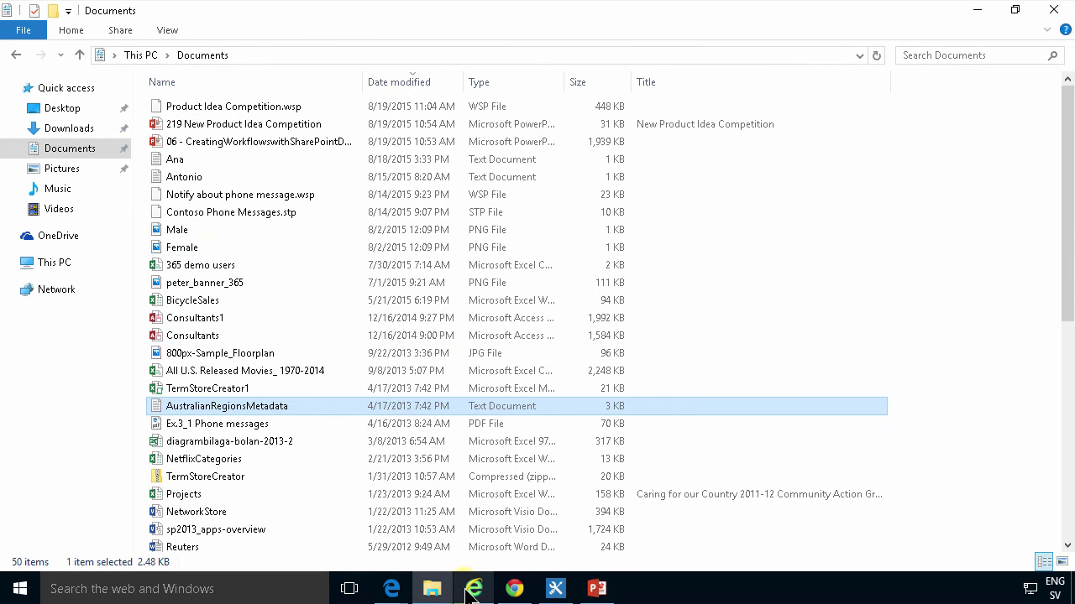
pyautogui.moveTo(471, 590)
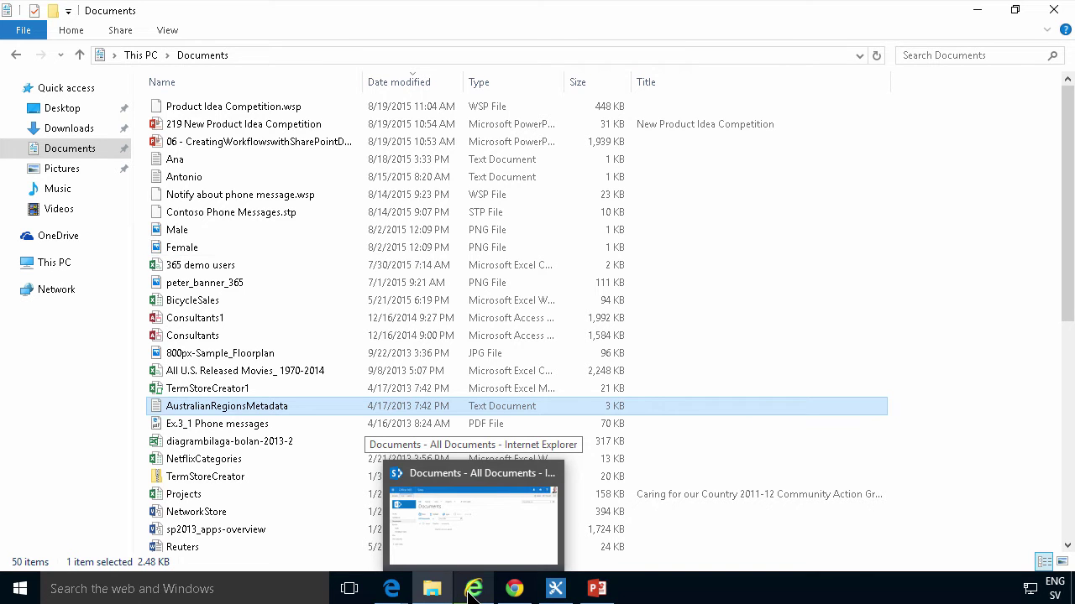
# Drag the Projects Excel file from File Explorer into the HR site's Documents library.
pyautogui.click(363, 282)
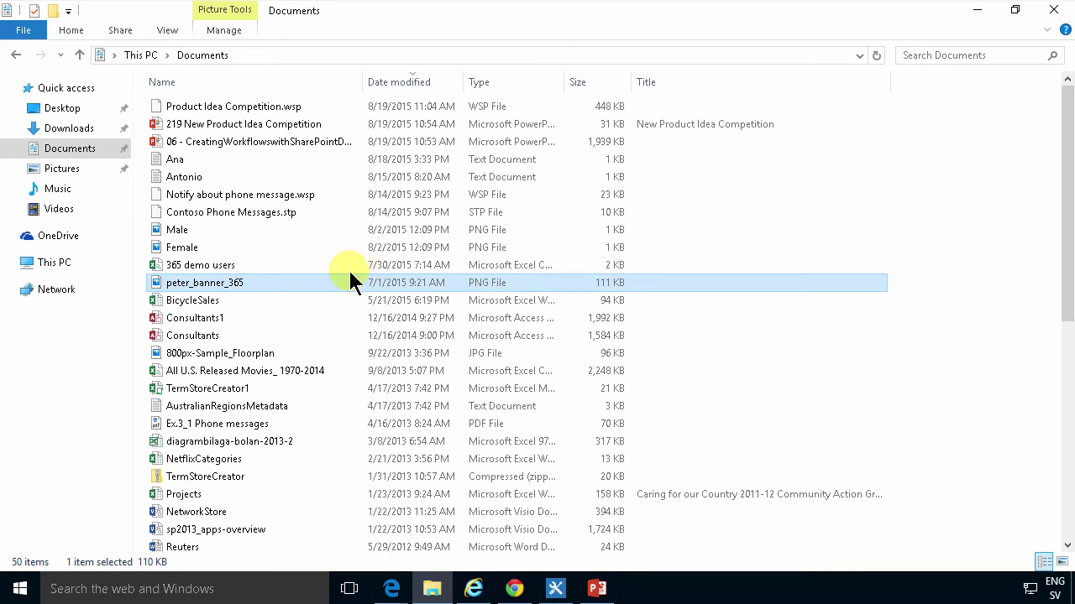
pyautogui.scroll(-3, 256, 420)
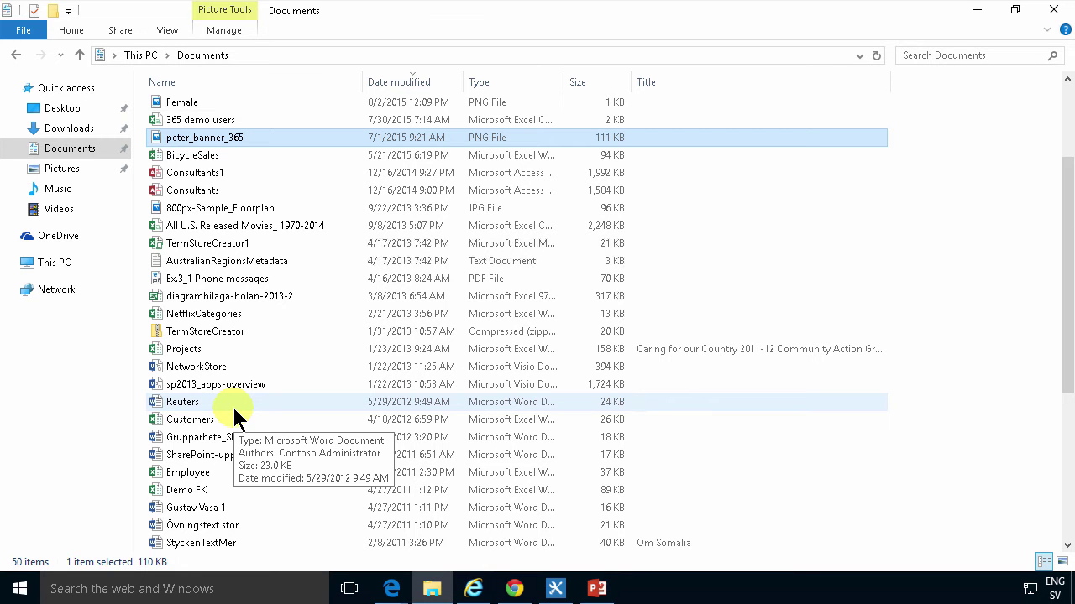
pyautogui.click(474, 588)
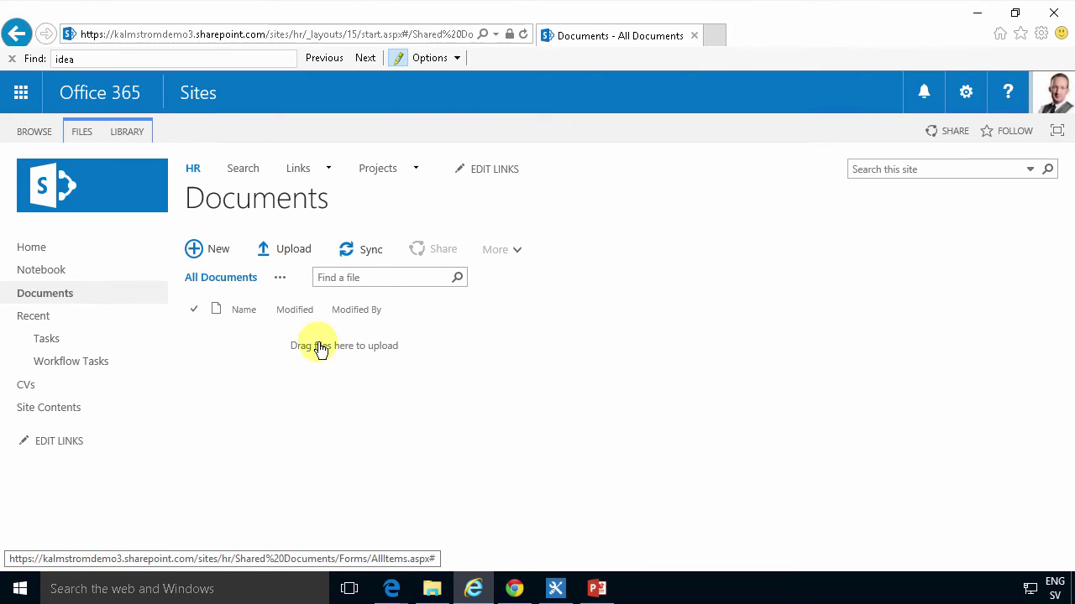
pyautogui.click(475, 590)
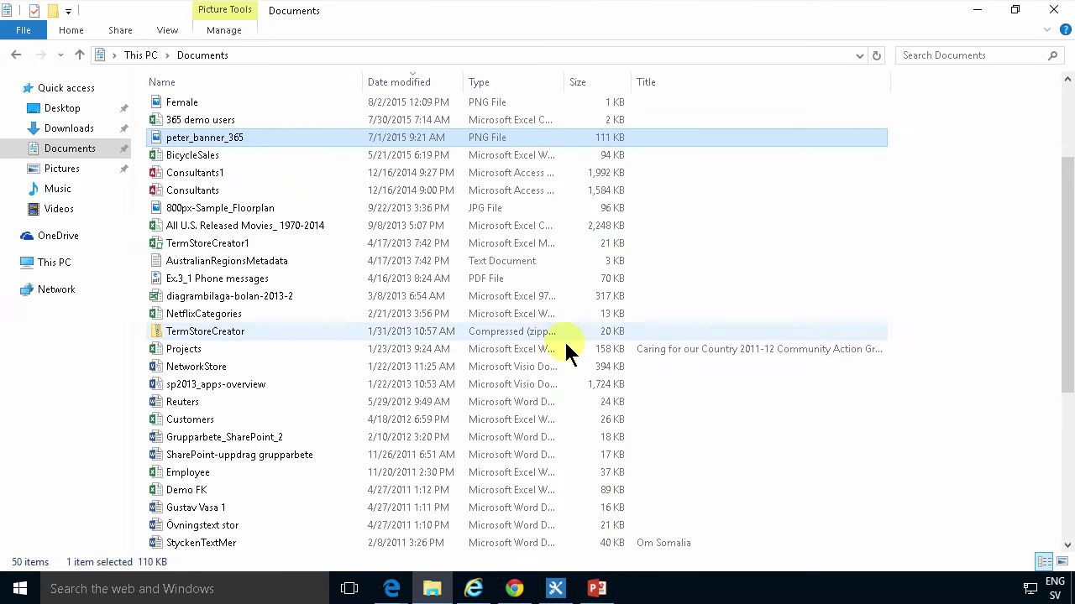
pyautogui.click(527, 351)
pyautogui.moveTo(513, 360); pyautogui.dragTo(338, 335)
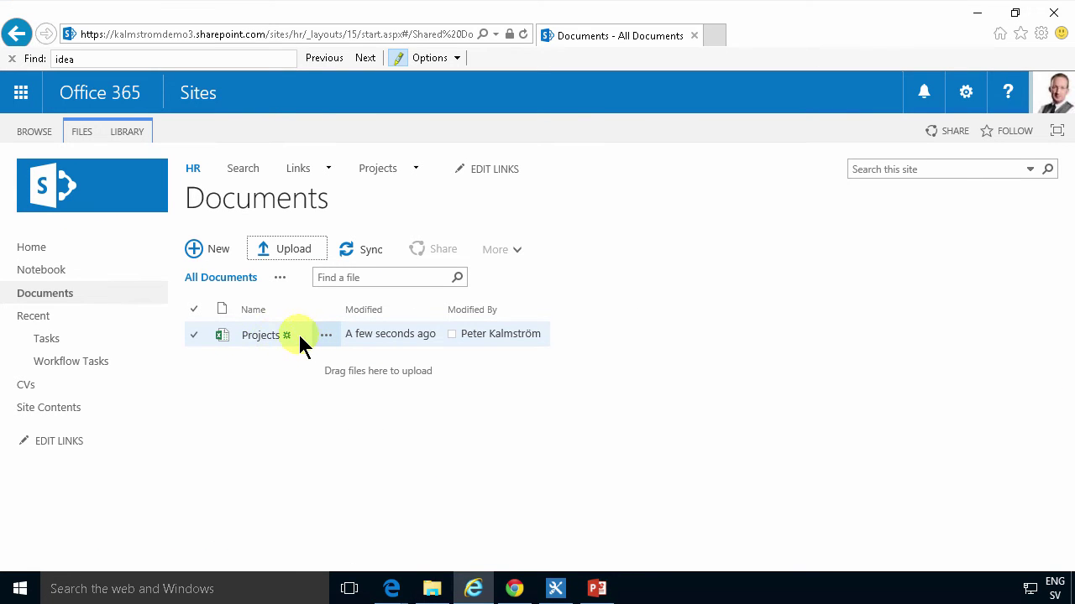
# Modify the All Documents view to show Title and hide Modified and Modified By.
pyautogui.click(282, 277)
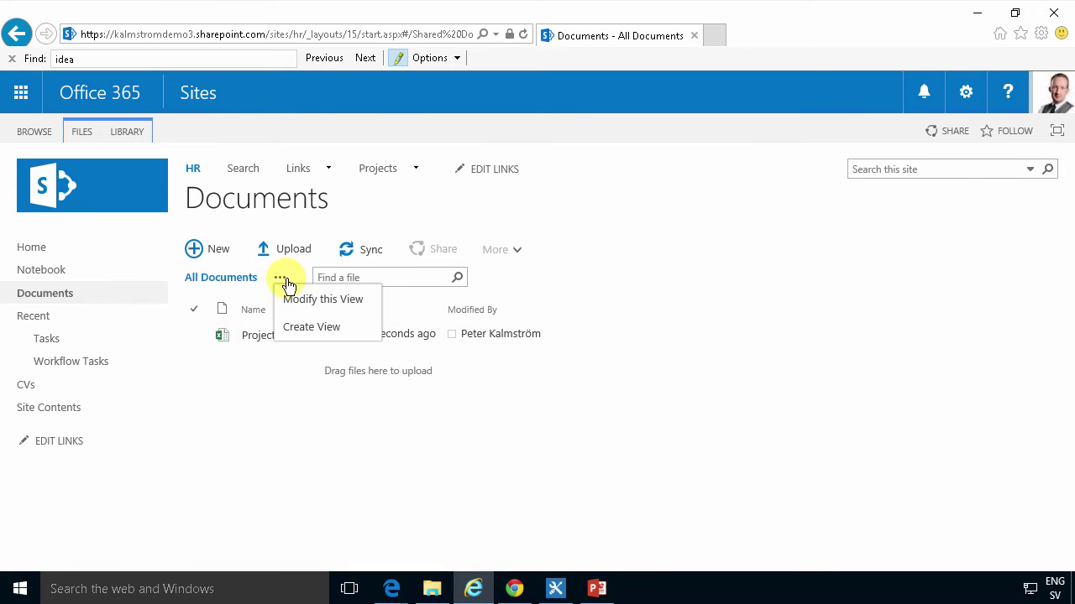
pyautogui.click(327, 300)
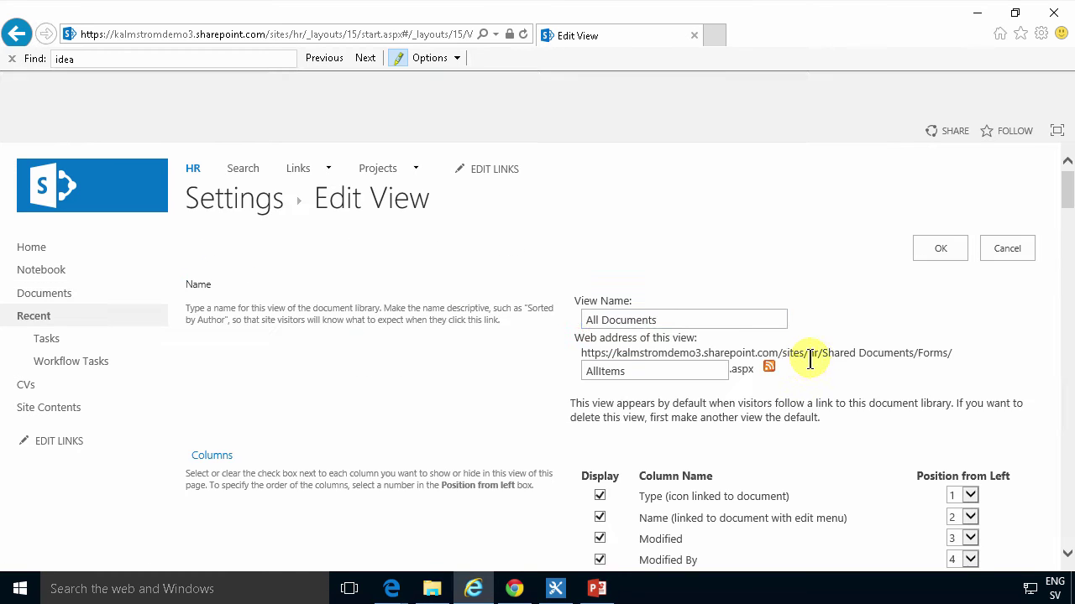
pyautogui.scroll(-5, 804, 364)
pyautogui.scroll(-3, 768, 376)
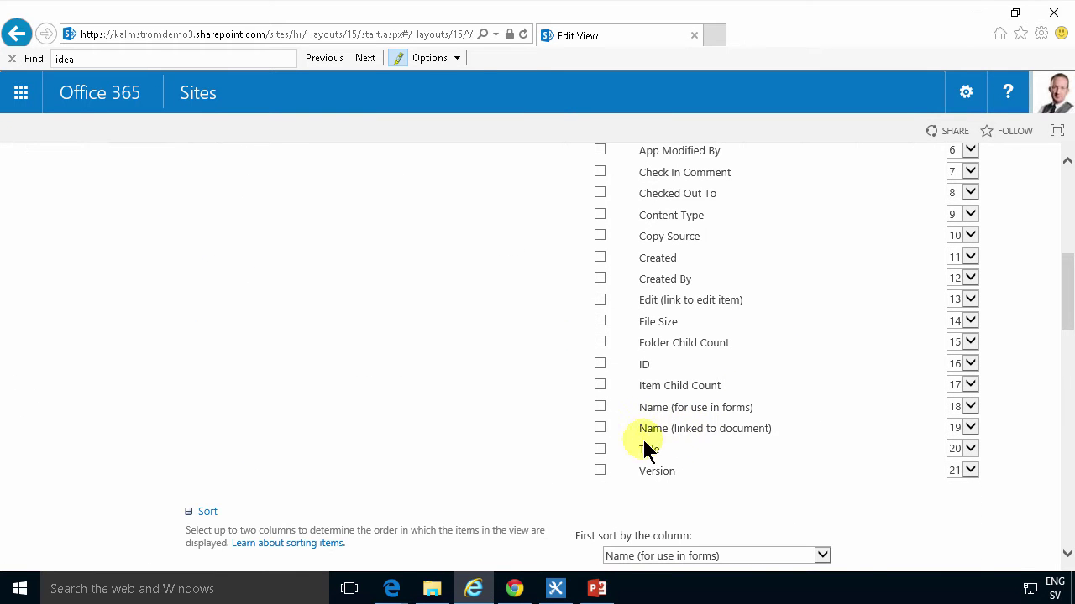
pyautogui.click(600, 448)
pyautogui.scroll(3, 663, 378)
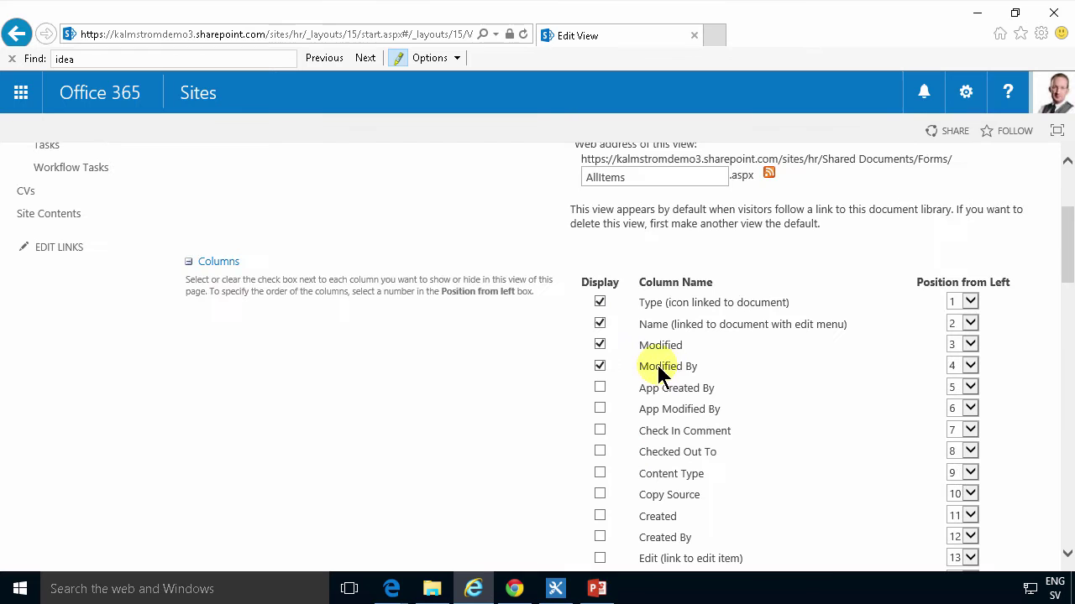
pyautogui.click(599, 366)
pyautogui.click(599, 345)
pyautogui.scroll(3, 731, 336)
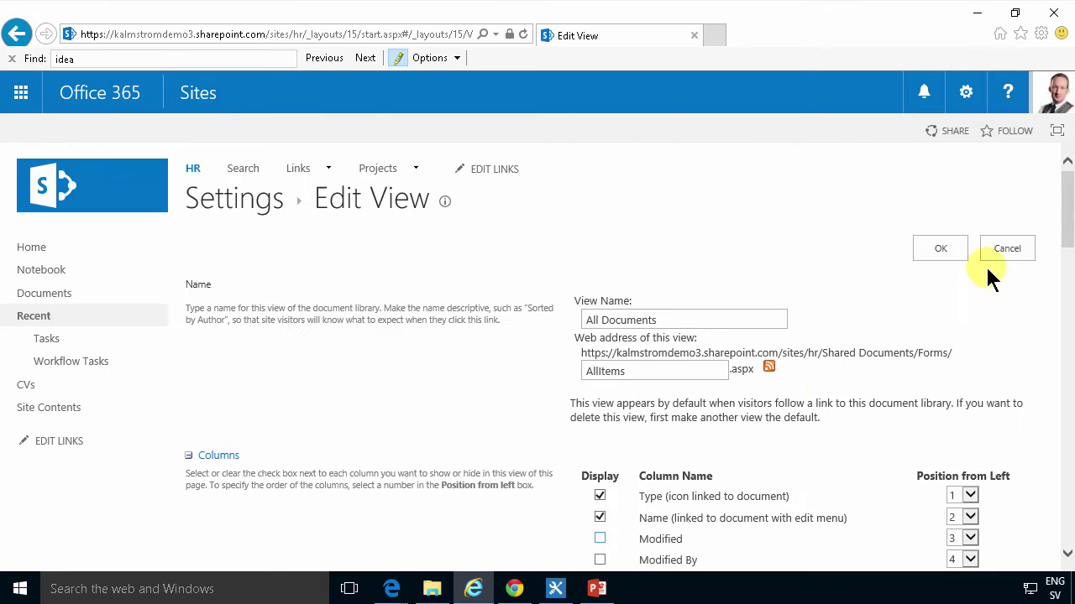
pyautogui.click(945, 252)
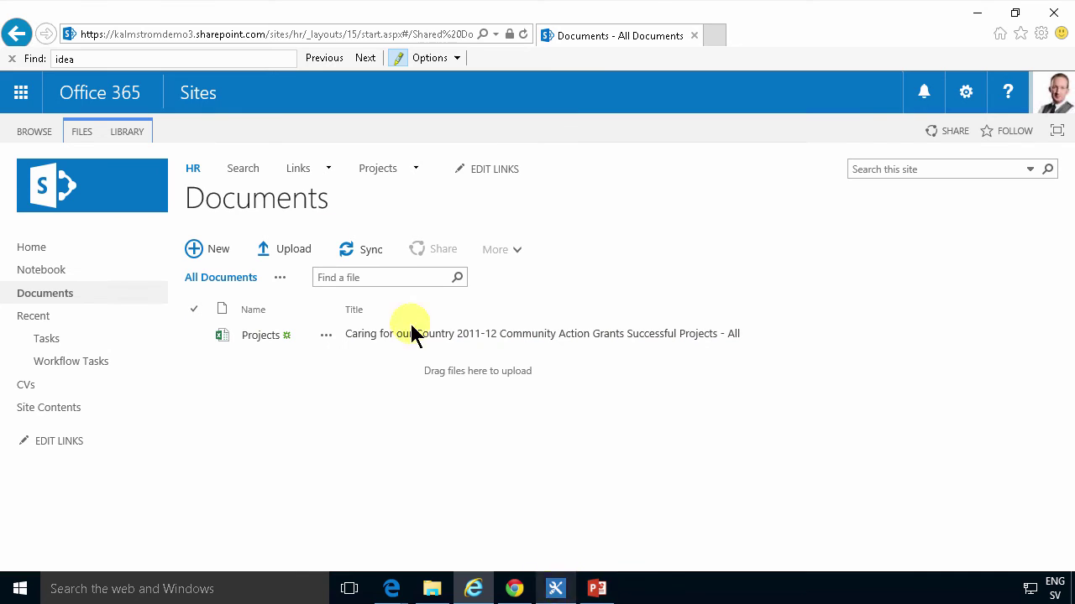
# Copy the HR site's address from the browser and open it in SharePoint Designer via Open Site.
pyautogui.rightClick(77, 186)
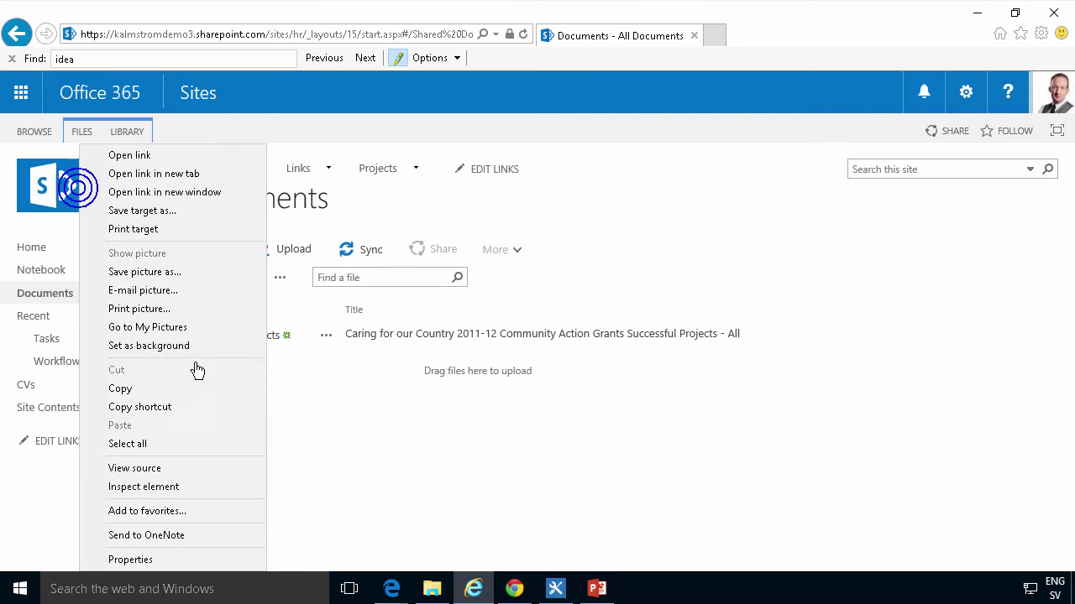
pyautogui.click(178, 408)
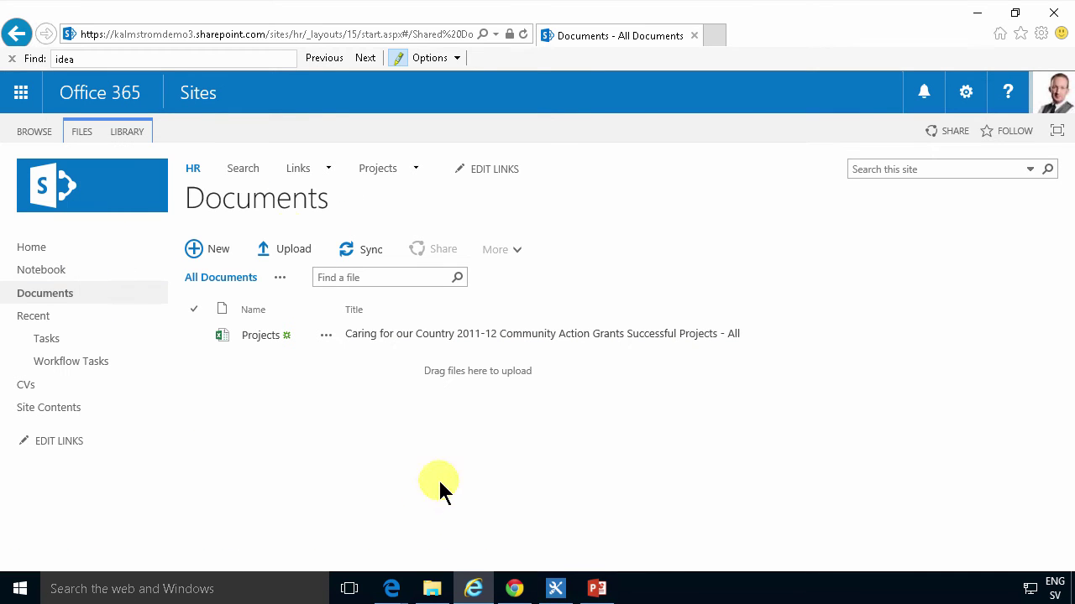
pyautogui.click(555, 589)
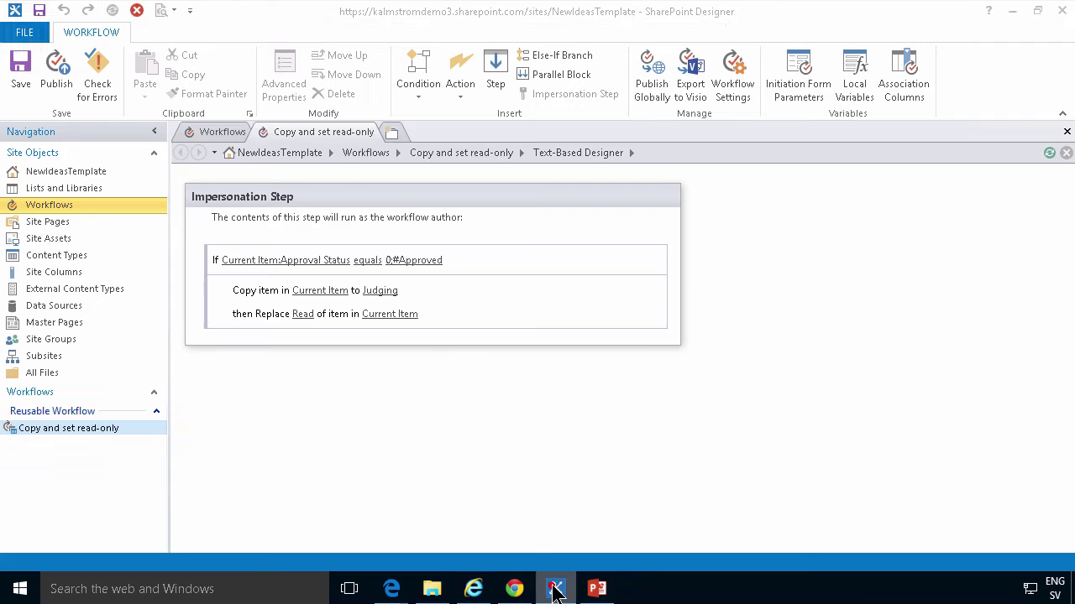
pyautogui.click(25, 32)
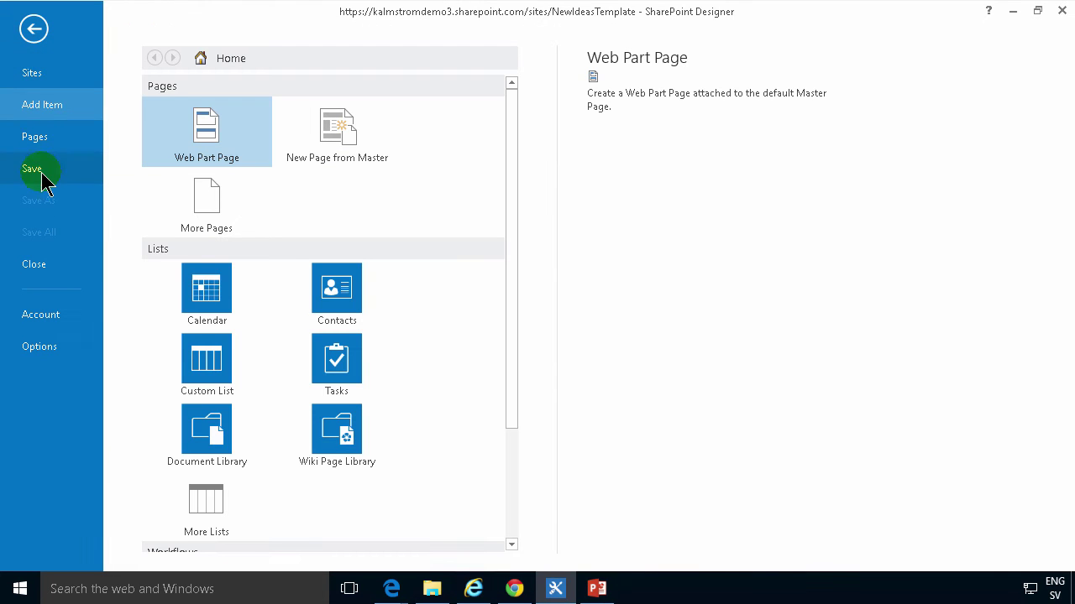
pyautogui.click(41, 76)
pyautogui.click(205, 117)
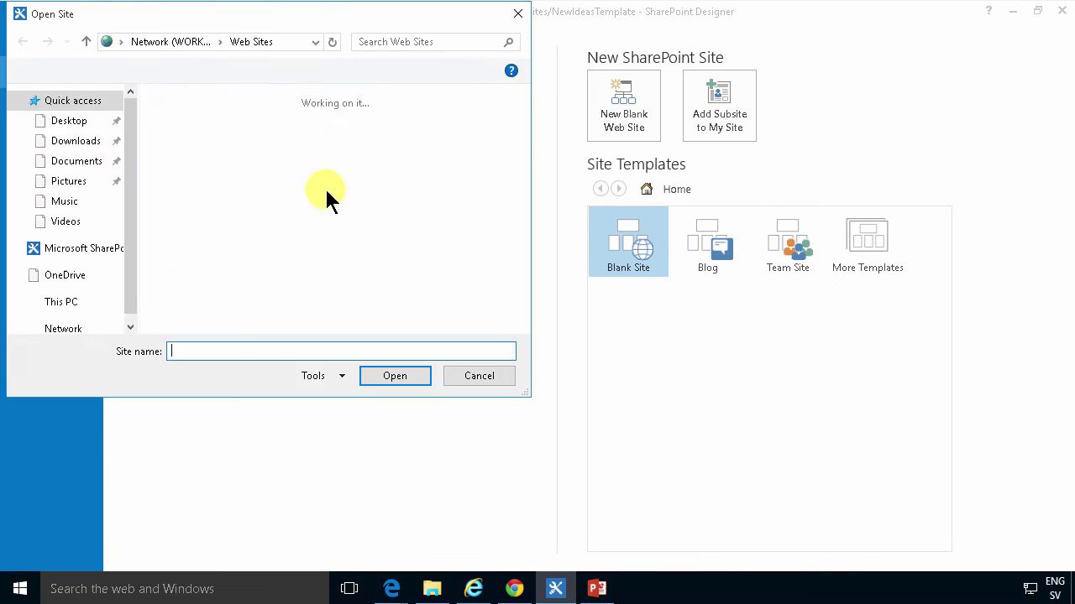
pyautogui.rightClick(283, 354)
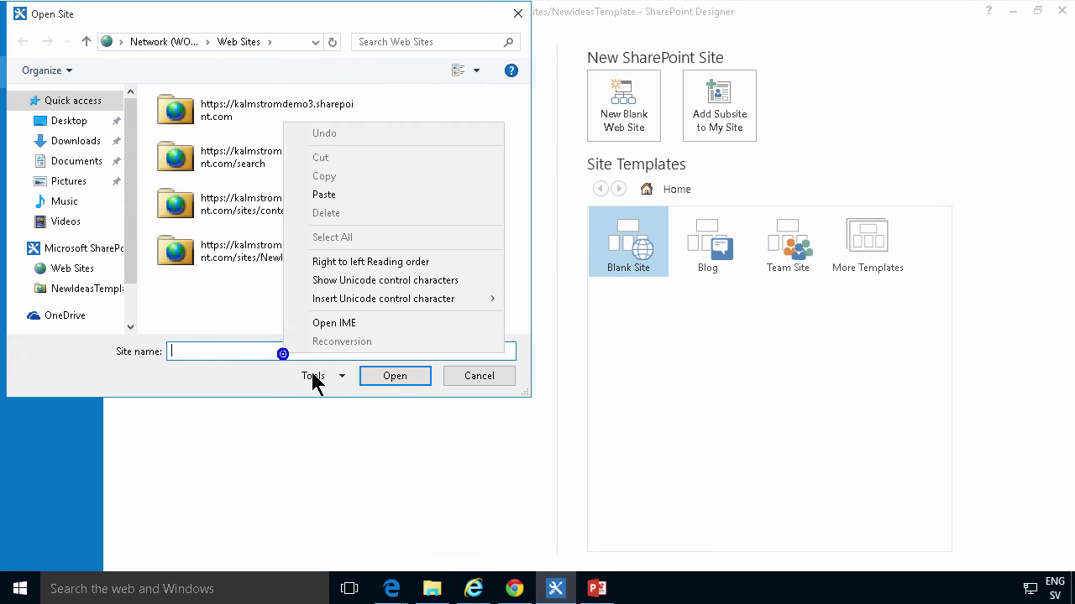
pyautogui.click(345, 197)
pyautogui.click(392, 378)
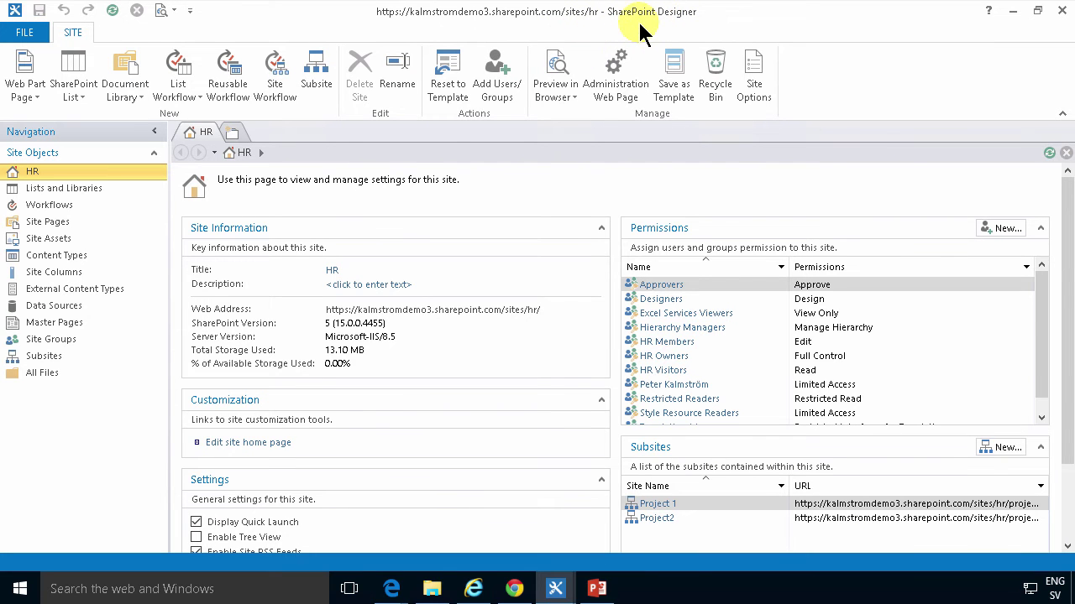
# From Lists and Libraries, open Documents and create a new list workflow named 'Set Title'.
pyautogui.click(67, 189)
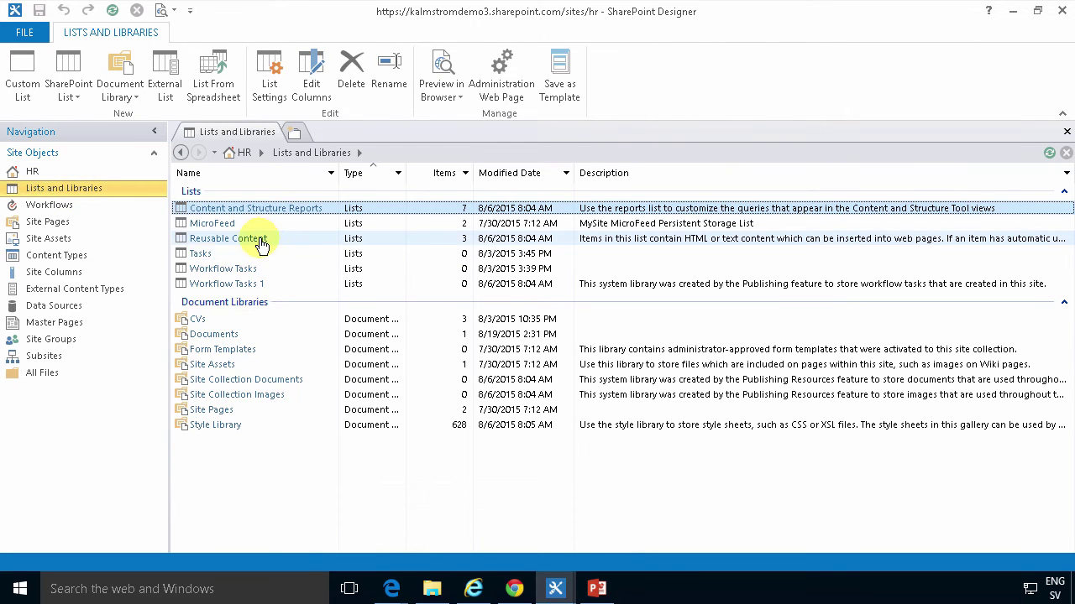
pyautogui.click(233, 335)
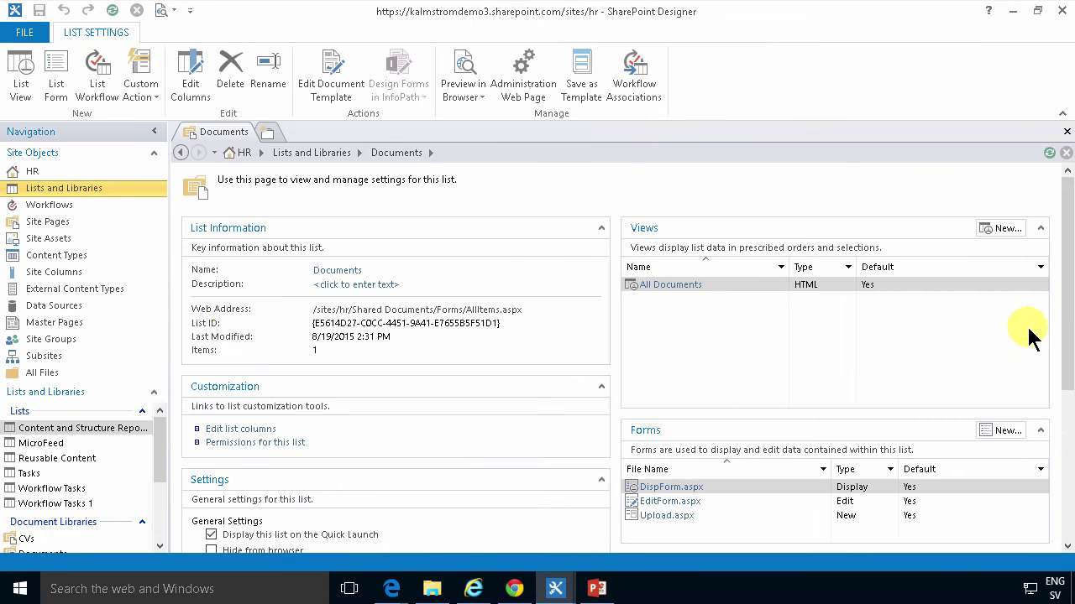
pyautogui.scroll(-5, 1068, 318)
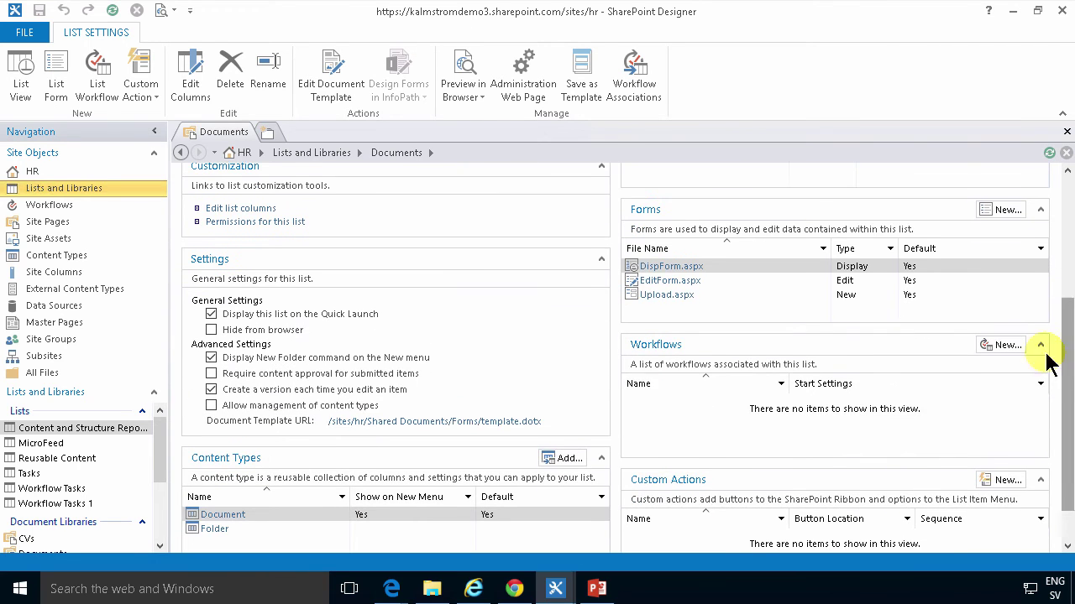
pyautogui.click(1009, 353)
pyautogui.write('Set Title')
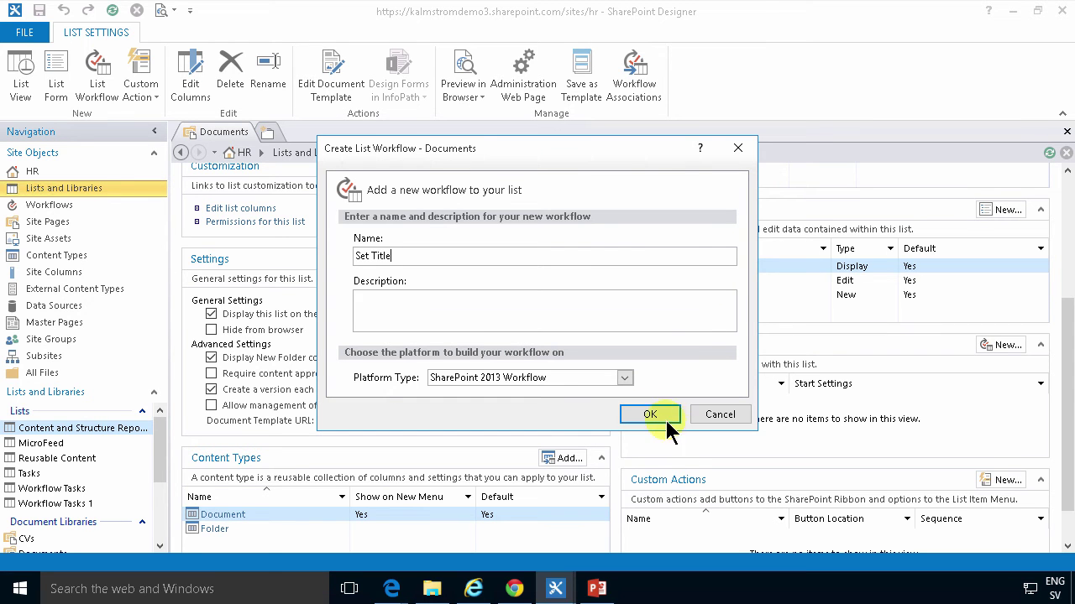
pyautogui.click(649, 415)
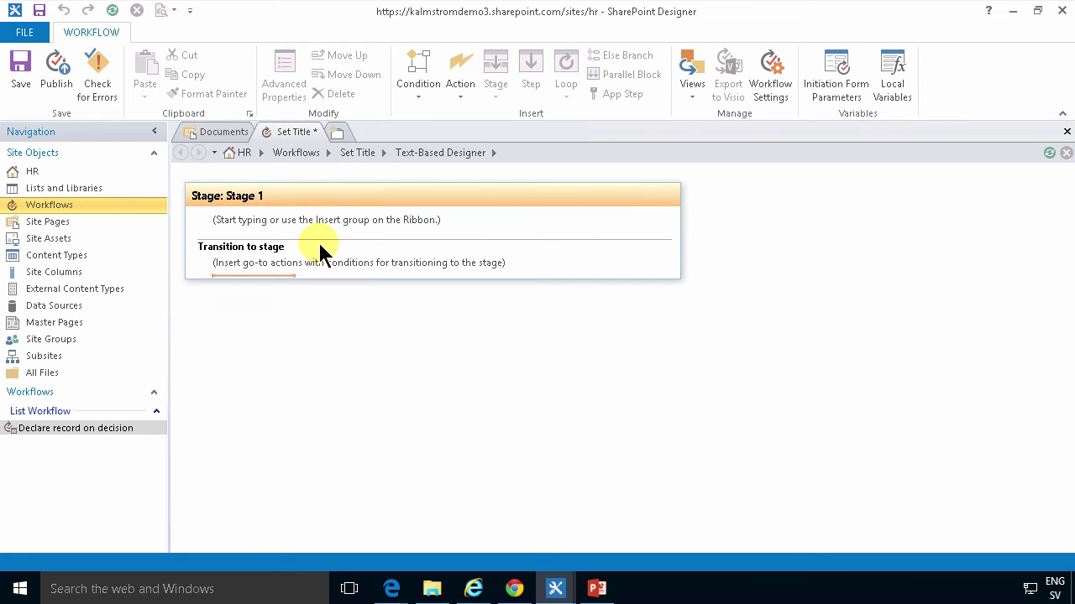
# Insert a 'Go to' transition in Stage 1 targeting End of Workflow.
pyautogui.write('go')
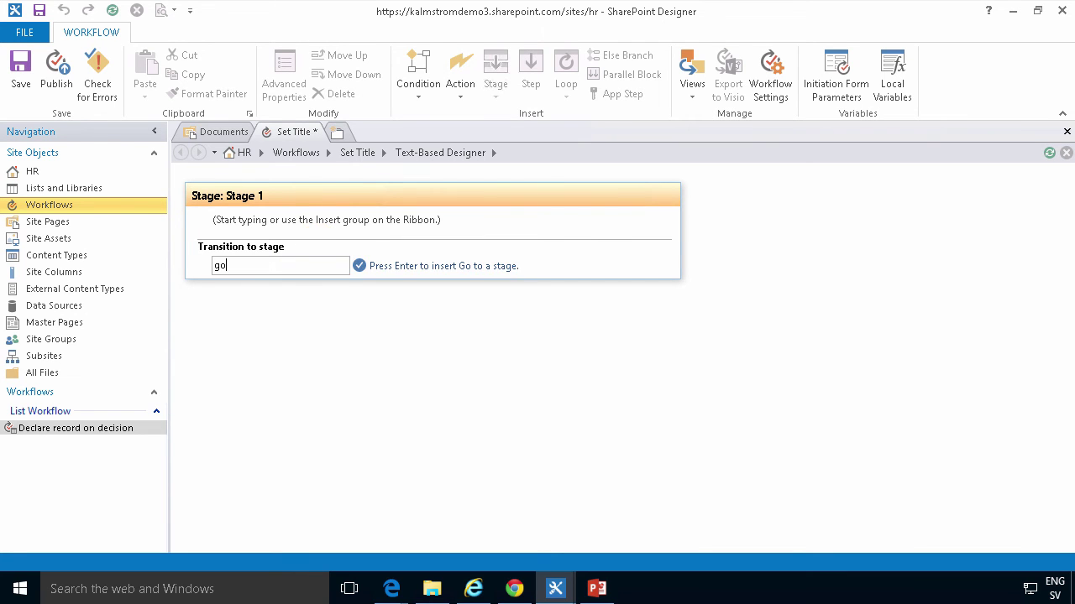
pyautogui.press('Return')
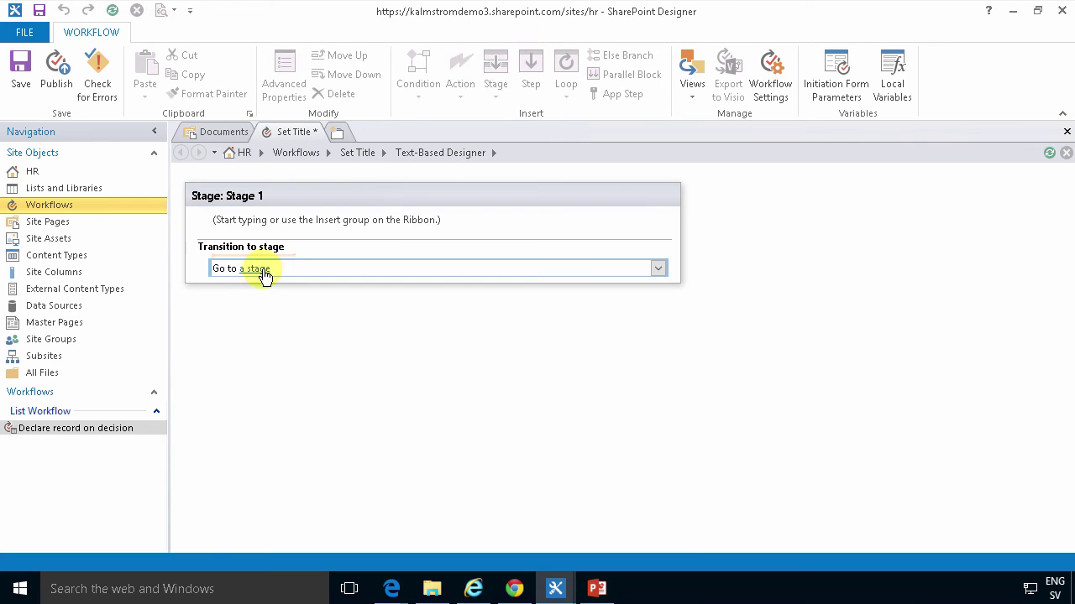
pyautogui.click(264, 276)
pyautogui.click(268, 302)
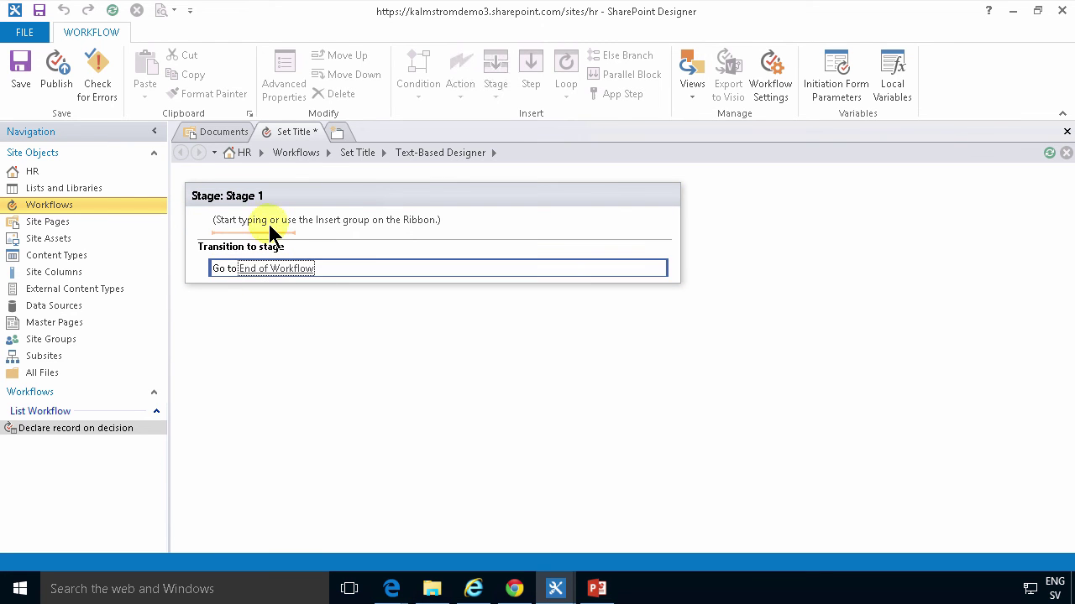
pyautogui.click(269, 225)
pyautogui.click(461, 99)
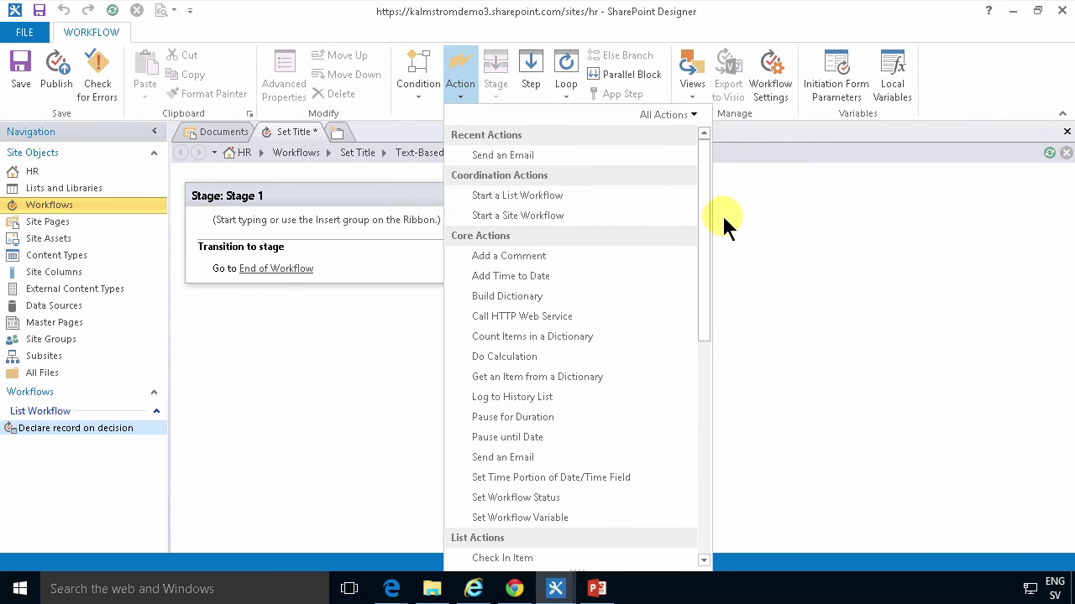
# Add an 'If any value equals value' condition whose first value is Current Item:Title.
pyautogui.moveTo(704, 196); pyautogui.dragTo(655, 232)
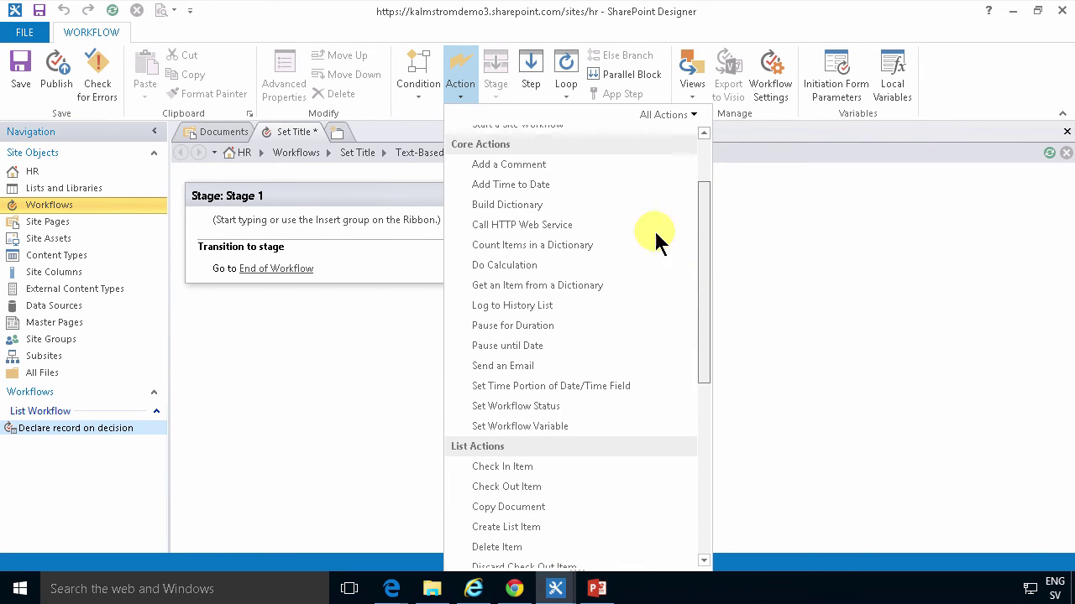
pyautogui.click(294, 219)
pyautogui.click(418, 90)
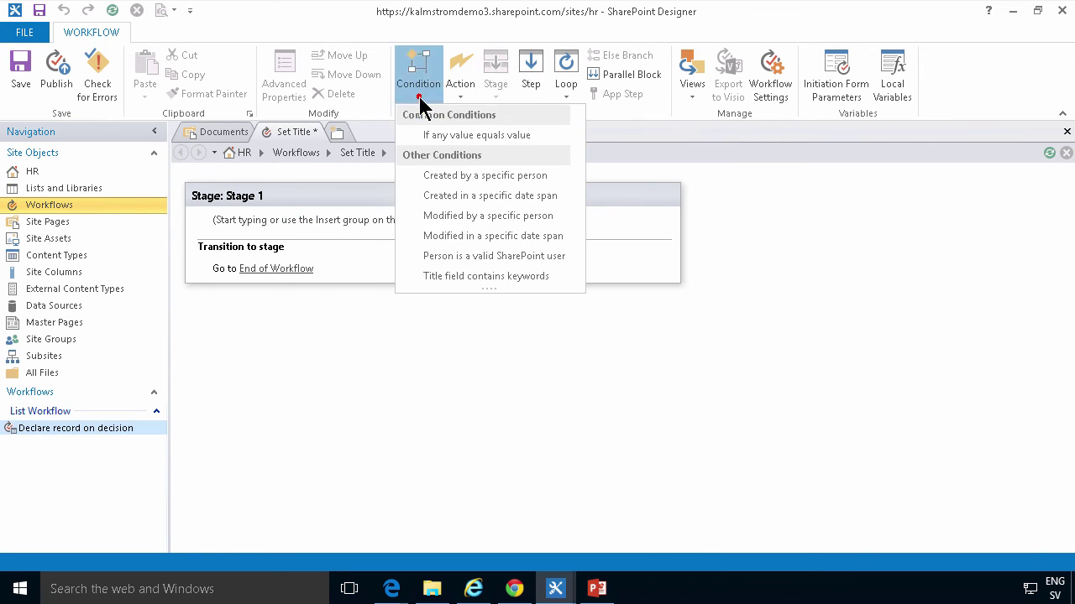
pyautogui.click(441, 138)
pyautogui.click(245, 236)
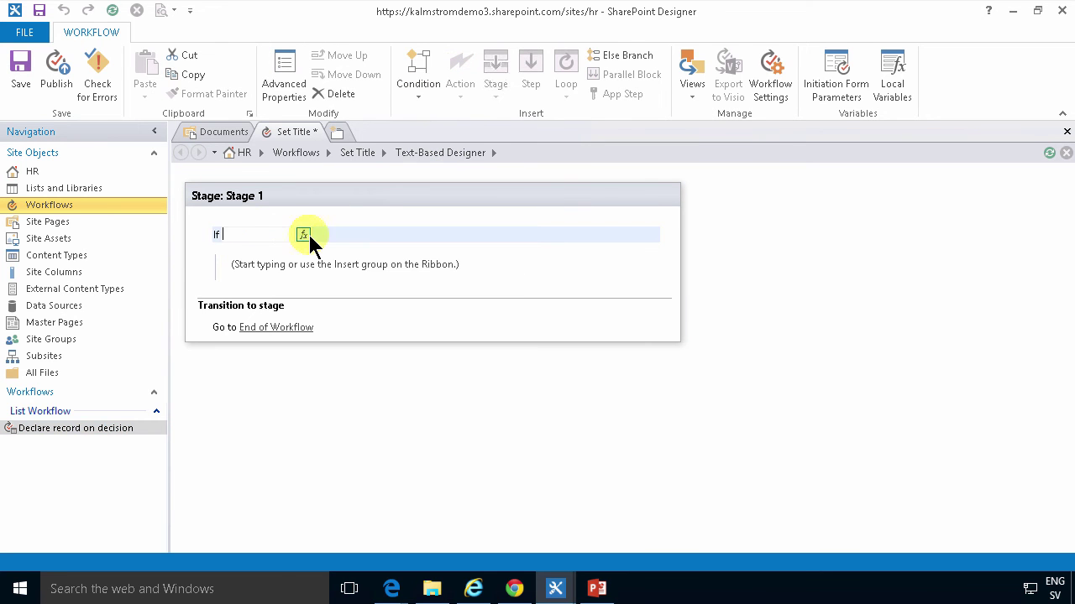
pyautogui.click(305, 235)
pyautogui.click(593, 301)
pyautogui.click(681, 336)
pyautogui.scroll(-7, 690, 351)
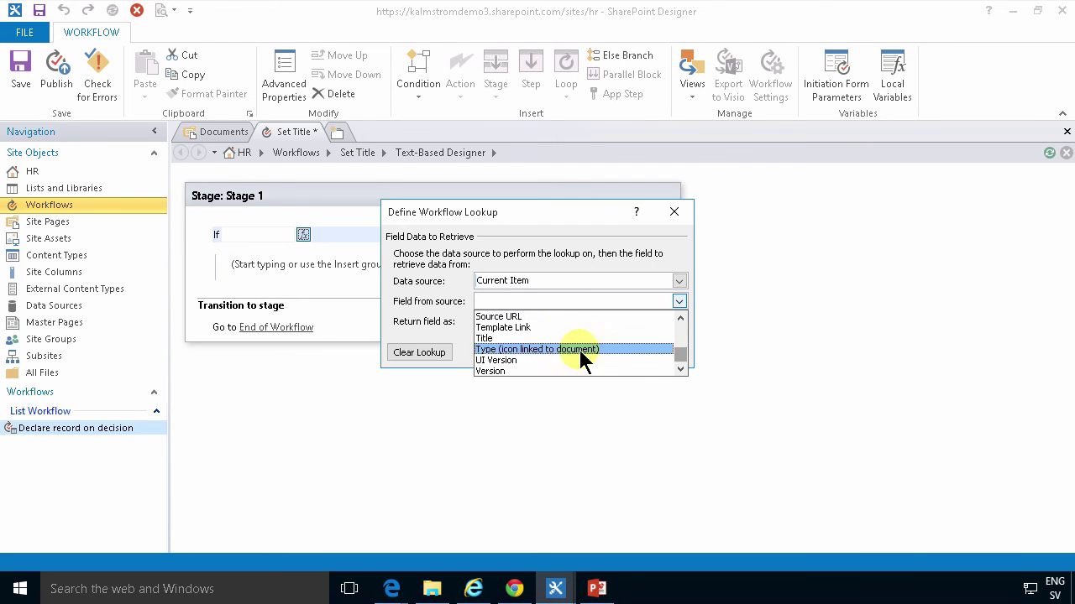
pyautogui.click(533, 338)
pyautogui.click(597, 358)
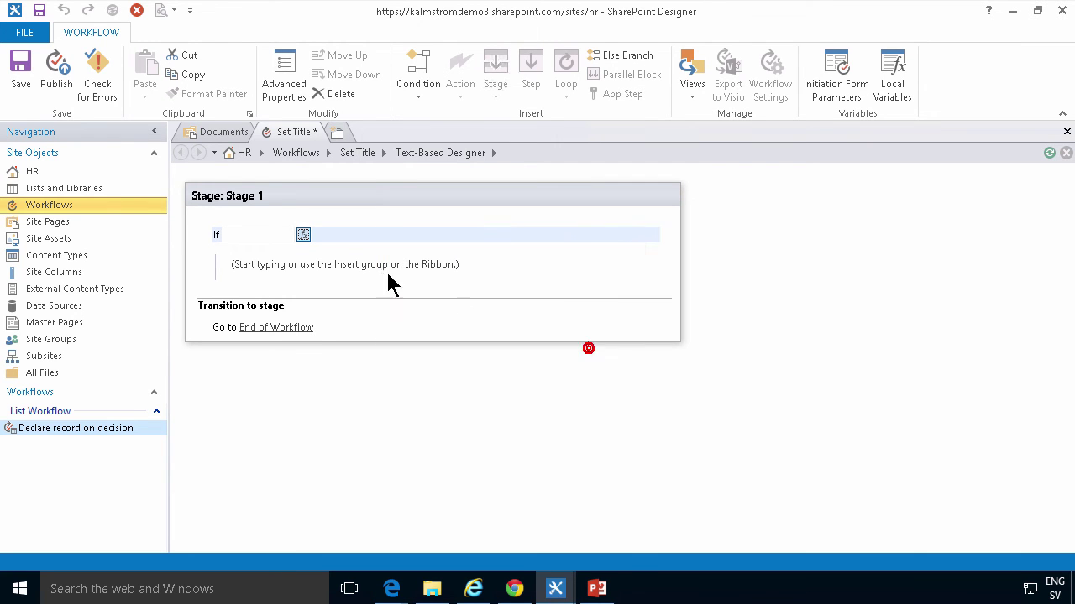
# Set the operator to not equals and the compared value to Current Item:Name.
pyautogui.click(317, 236)
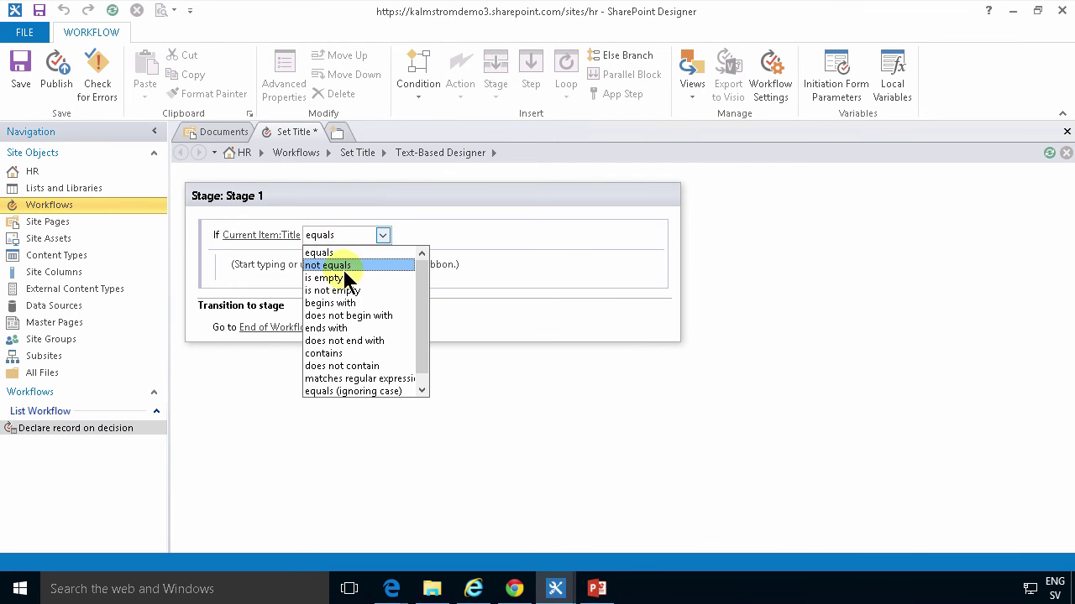
pyautogui.click(344, 264)
pyautogui.click(363, 236)
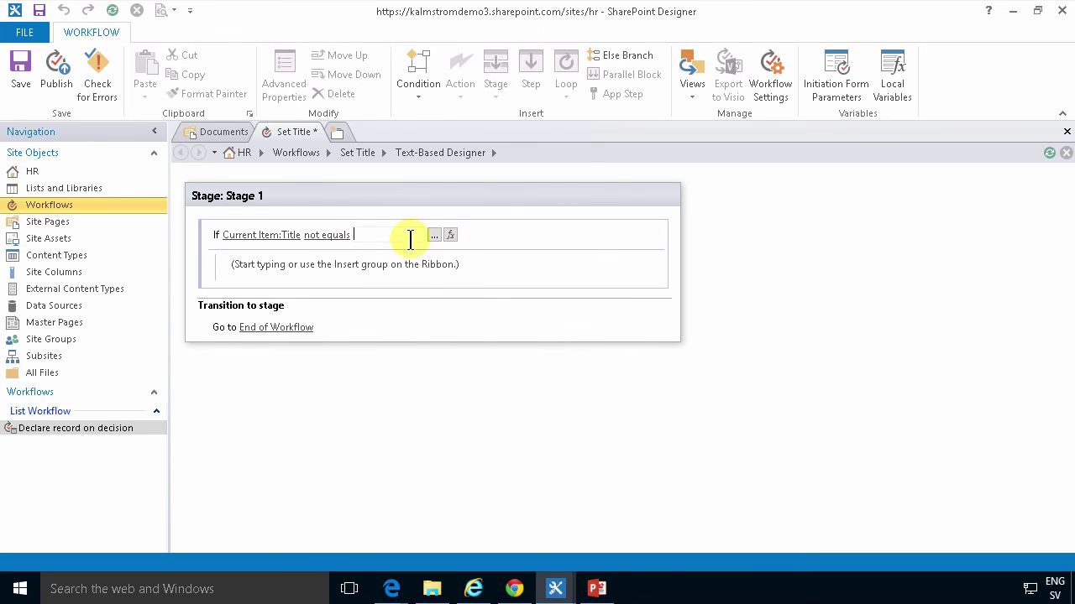
pyautogui.click(452, 235)
pyautogui.click(680, 300)
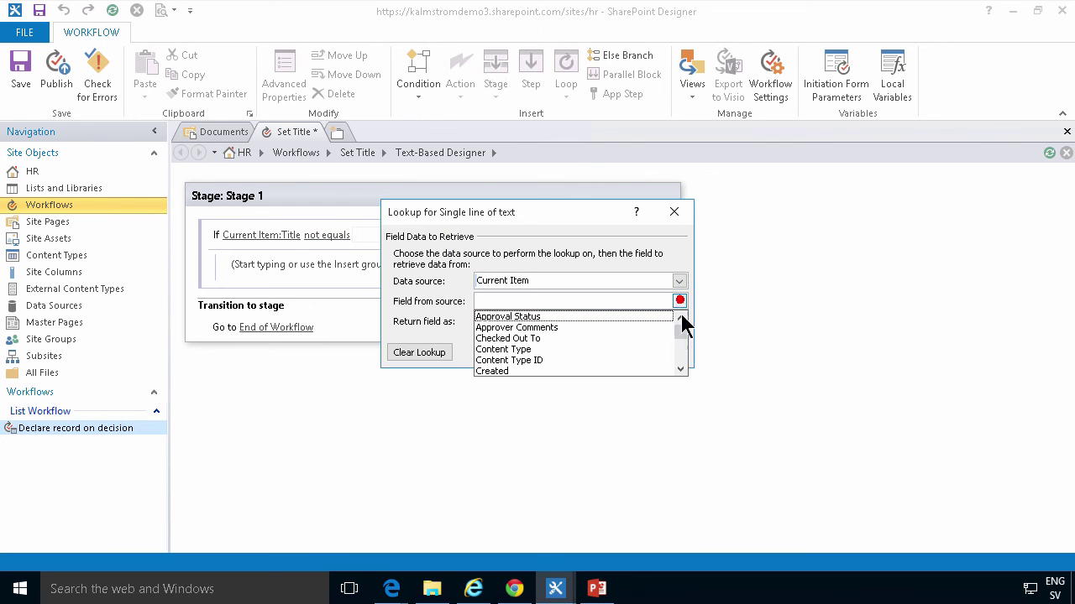
pyautogui.click(680, 370)
pyautogui.click(681, 370)
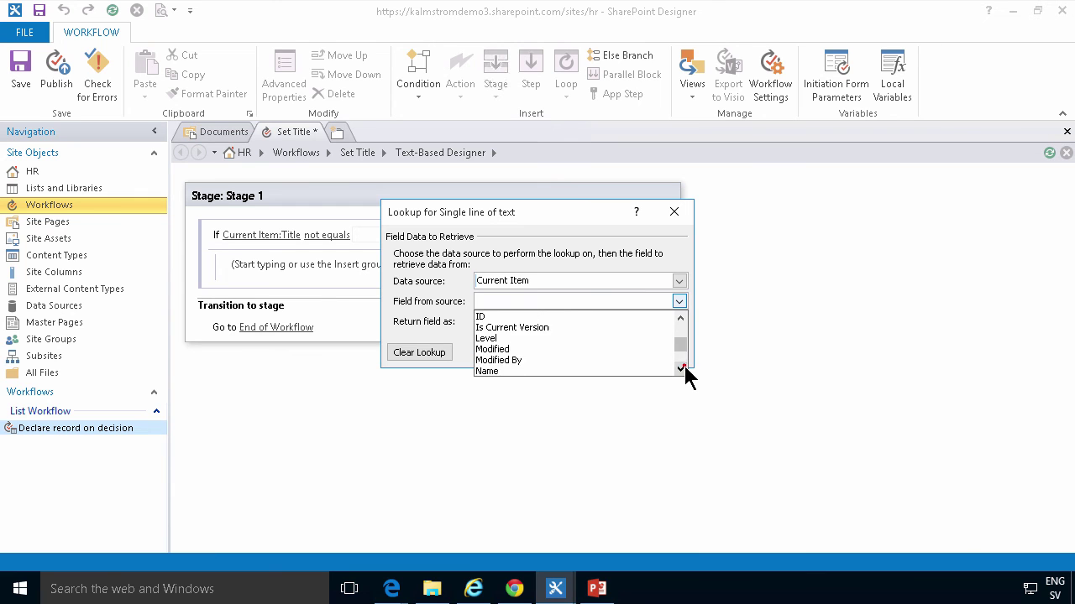
pyautogui.click(681, 370)
pyautogui.click(518, 347)
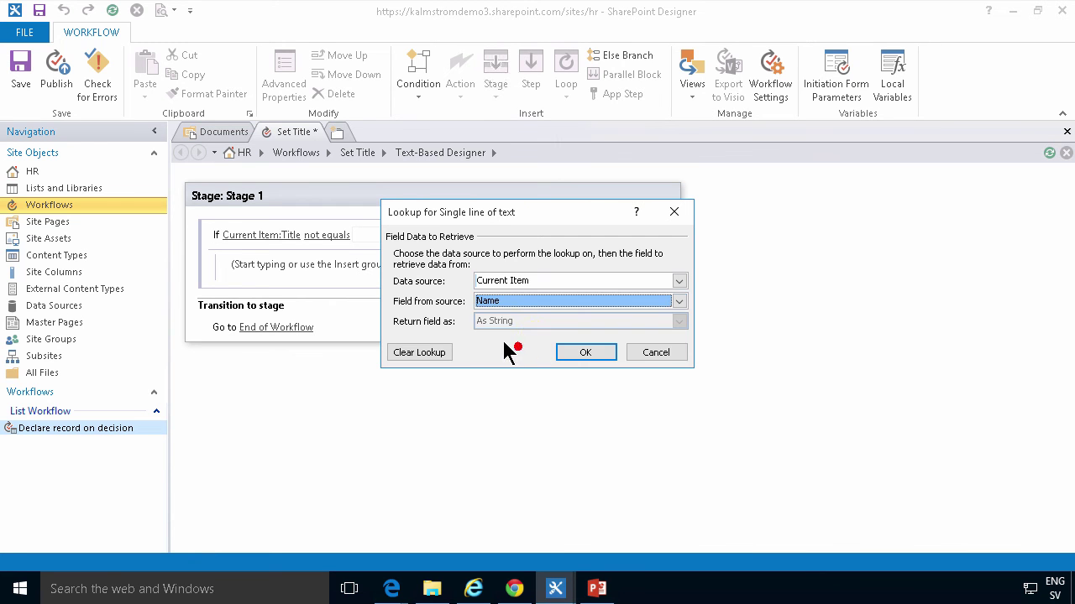
pyautogui.click(567, 347)
pyautogui.click(311, 264)
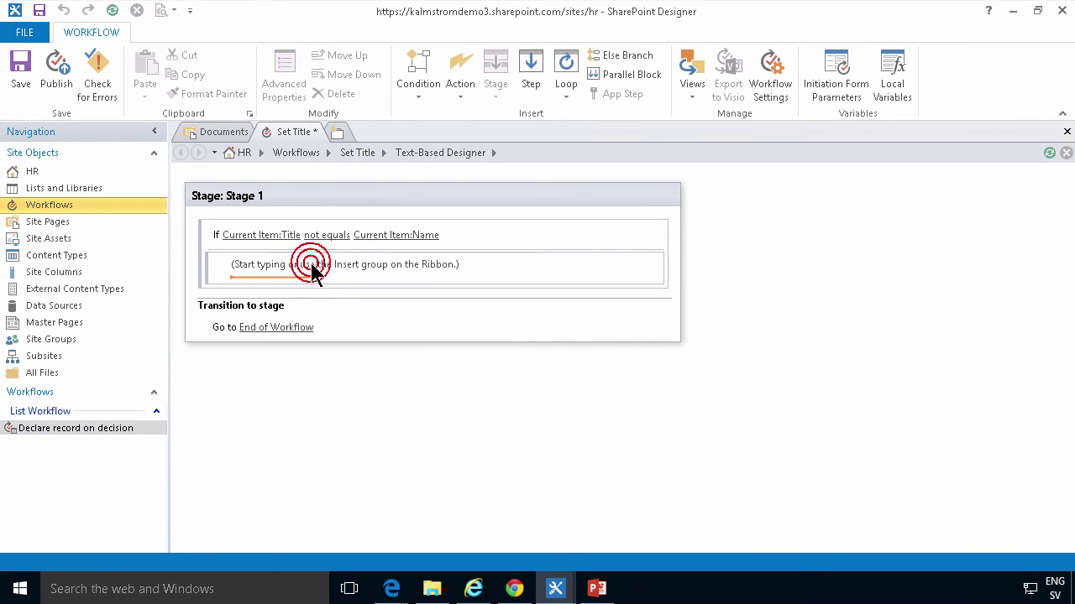
# Add a 'Set Field in Current Item' action inside the condition targeting the Title field.
pyautogui.click(460, 92)
pyautogui.moveTo(708, 267); pyautogui.dragTo(600, 427)
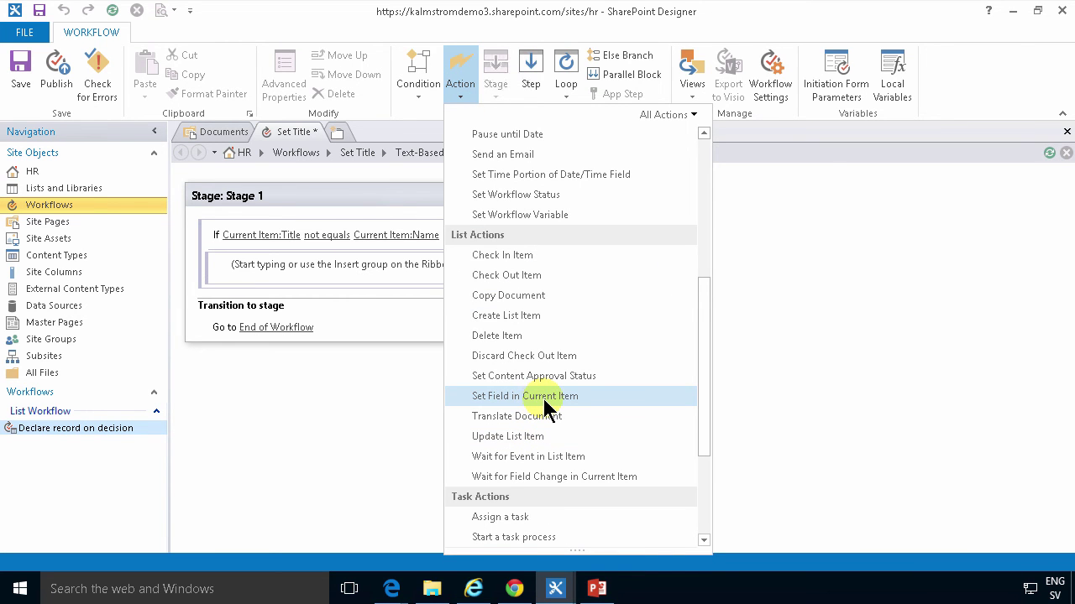
pyautogui.click(545, 396)
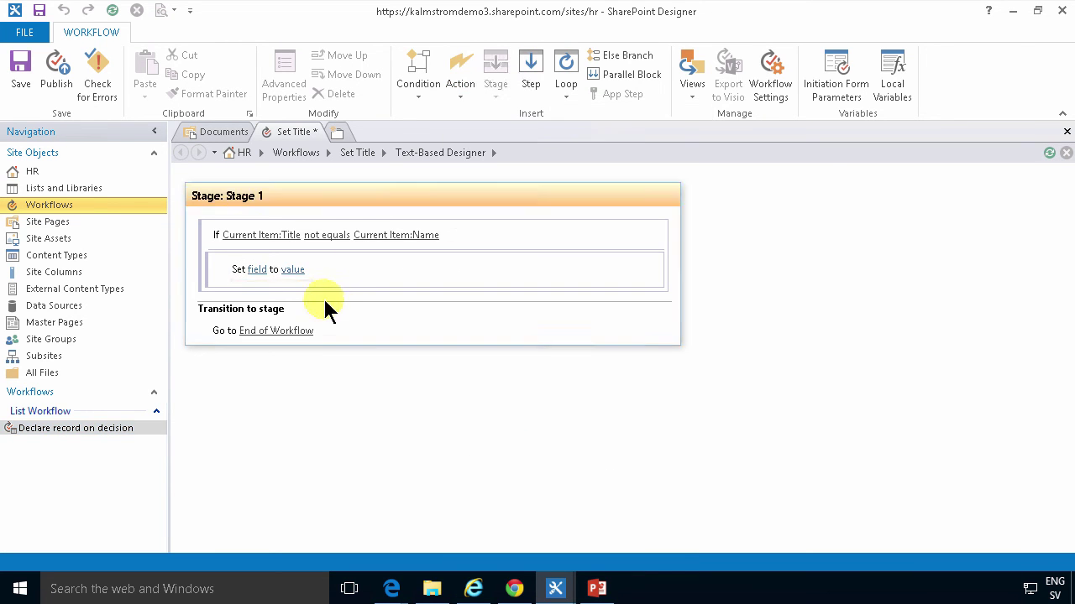
pyautogui.click(261, 271)
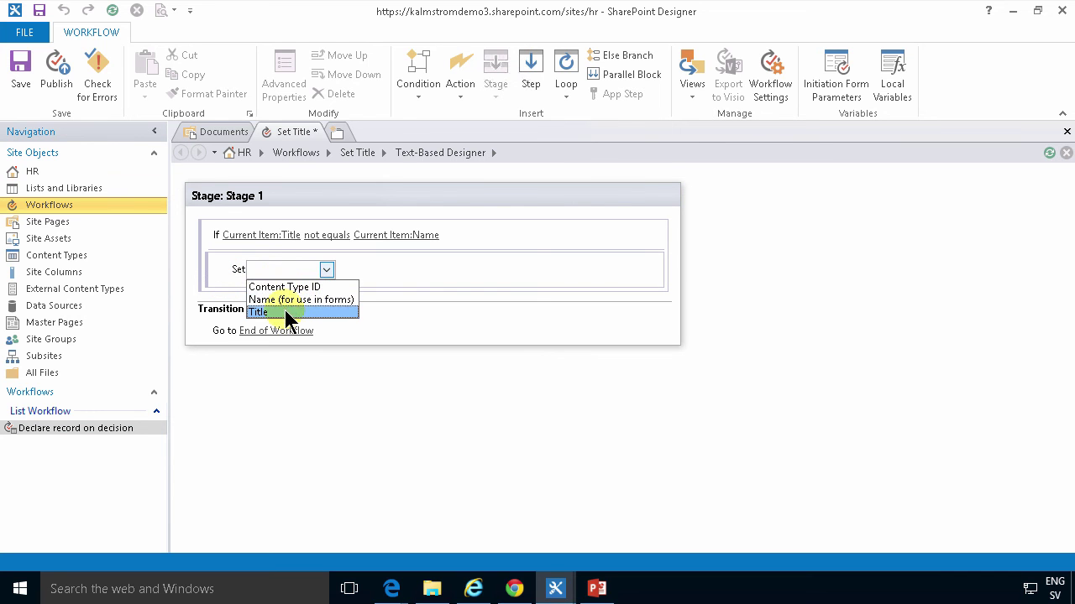
pyautogui.click(285, 310)
# Set the value assigned to Title to Current Item:Name via a field lookup.
pyautogui.click(294, 269)
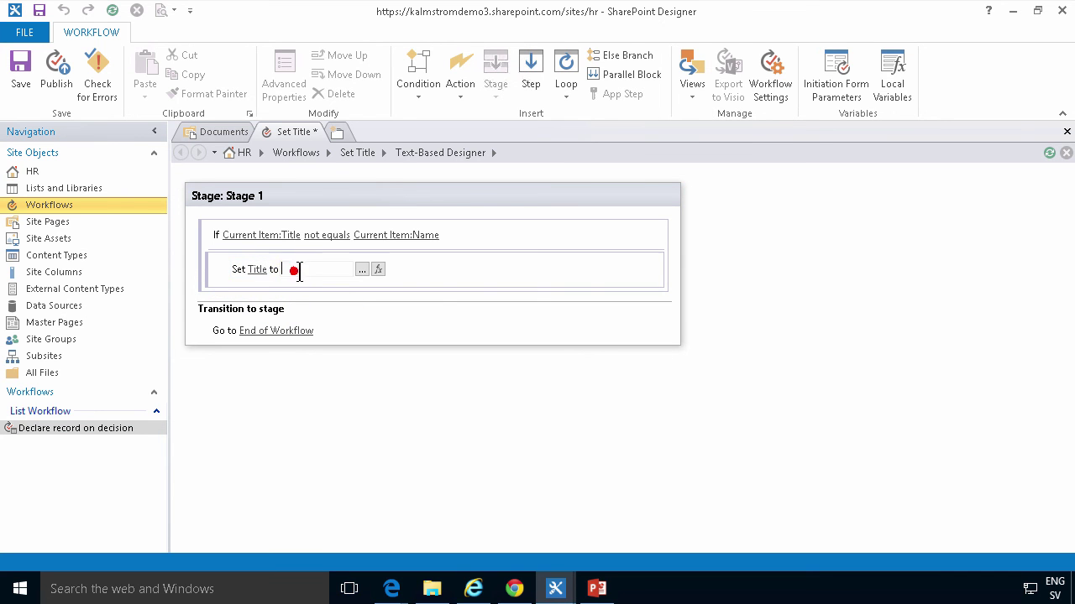
pyautogui.click(377, 270)
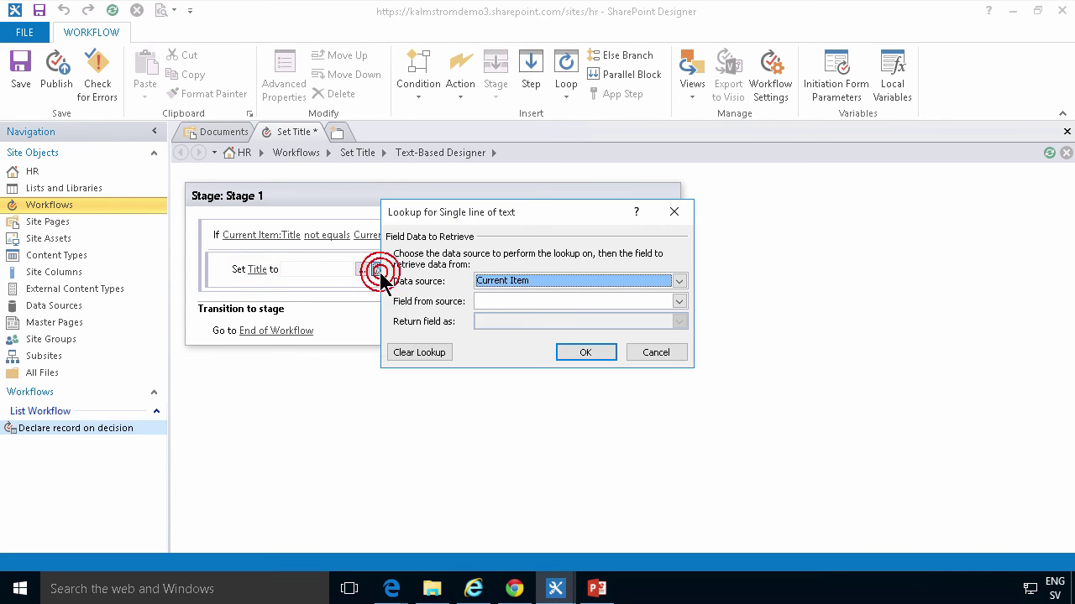
pyautogui.click(678, 302)
pyautogui.scroll(-3, 680, 340)
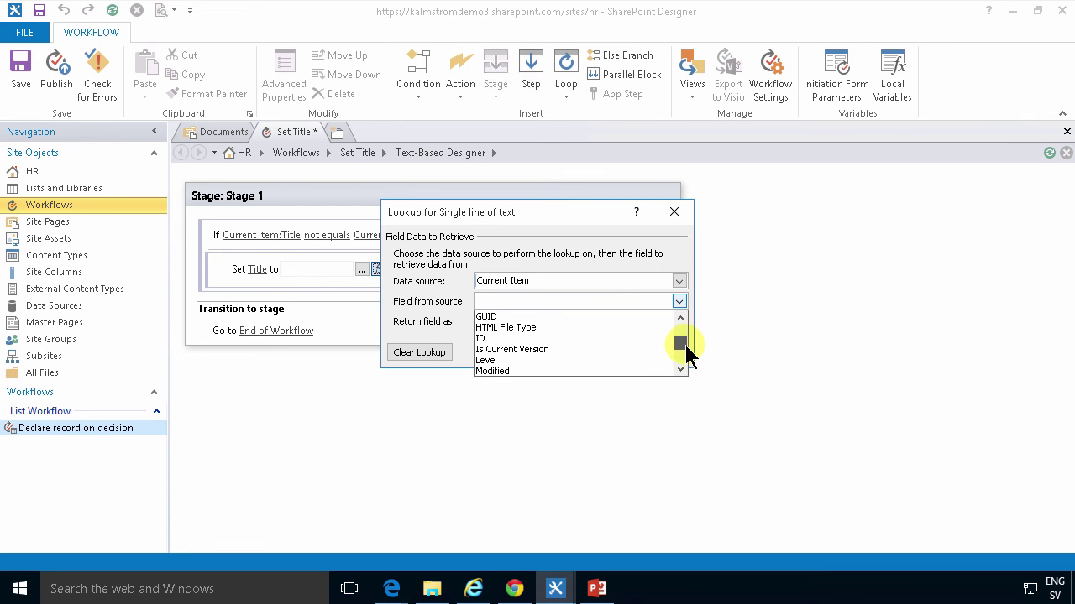
pyautogui.scroll(-1, 685, 345)
pyautogui.click(558, 370)
pyautogui.click(577, 354)
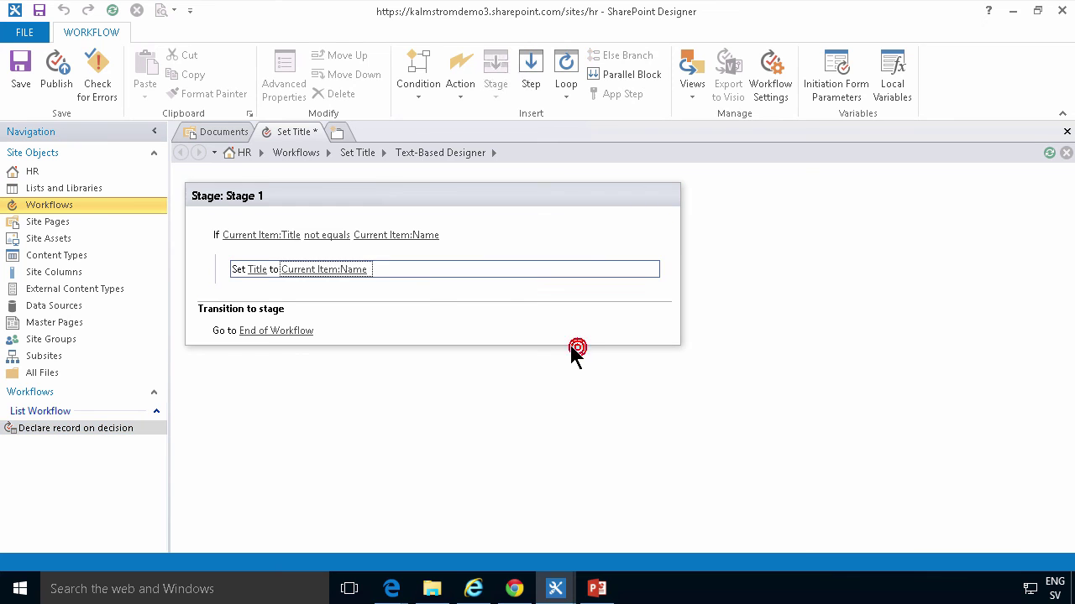
pyautogui.click(396, 294)
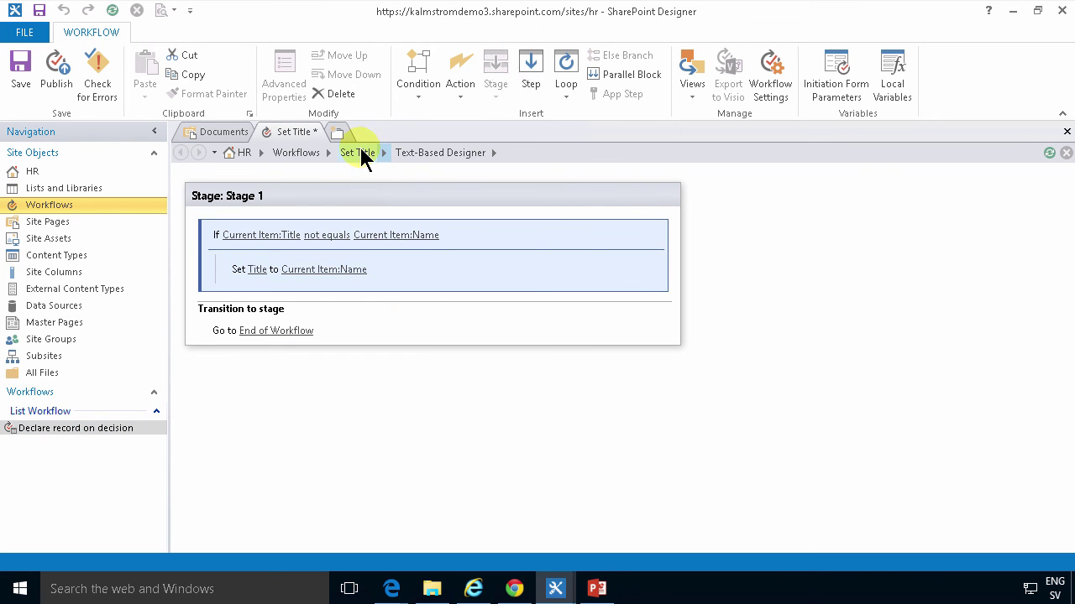
# Enable automatic start on item creation and change, publish Set Title, and return to the browser.
pyautogui.click(362, 153)
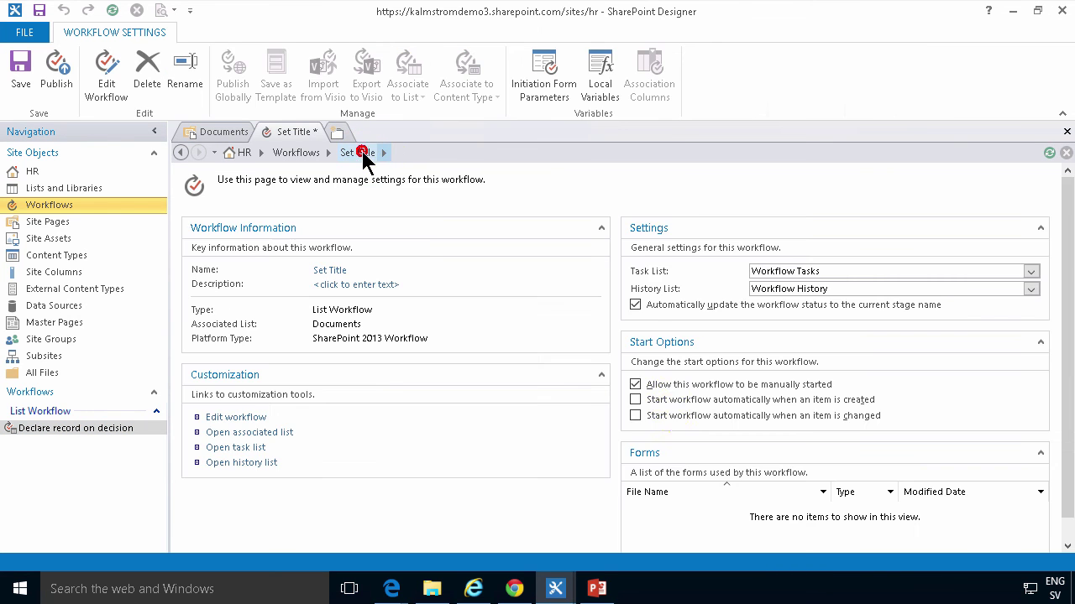
pyautogui.click(636, 415)
pyautogui.click(52, 67)
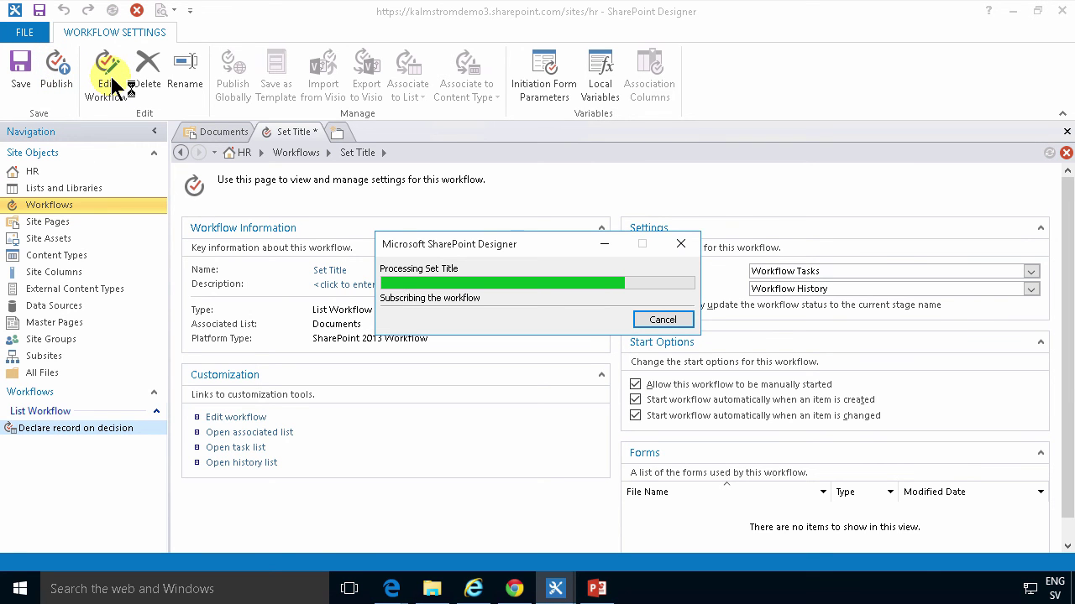
pyautogui.click(473, 588)
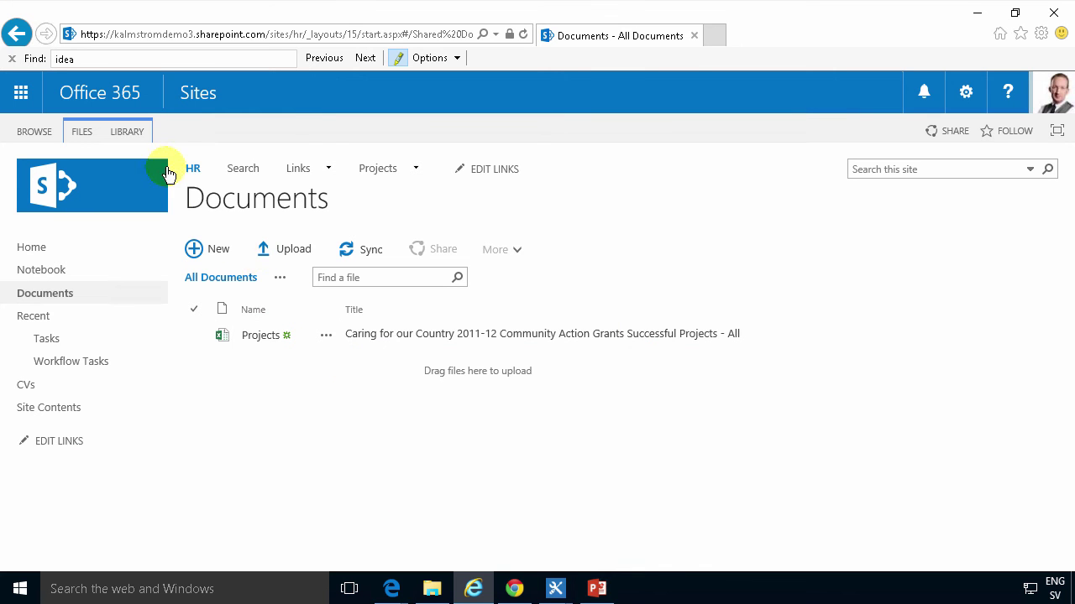
# In a new library tab, edit the Projects file's properties and rename it 'Projects 2'.
pyautogui.middleClick(284, 286)
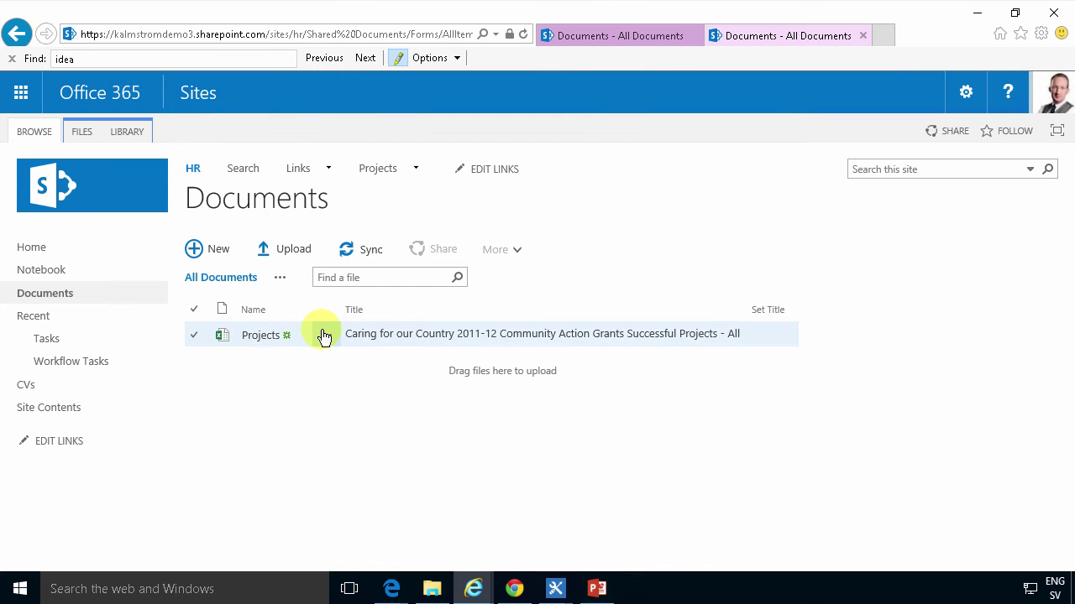
pyautogui.click(326, 335)
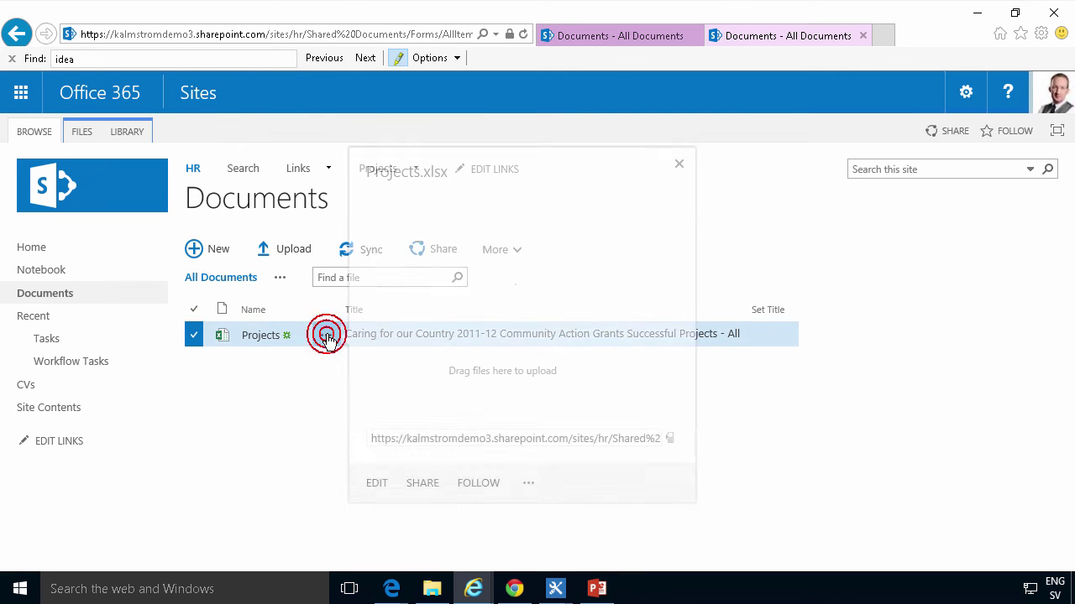
pyautogui.click(528, 509)
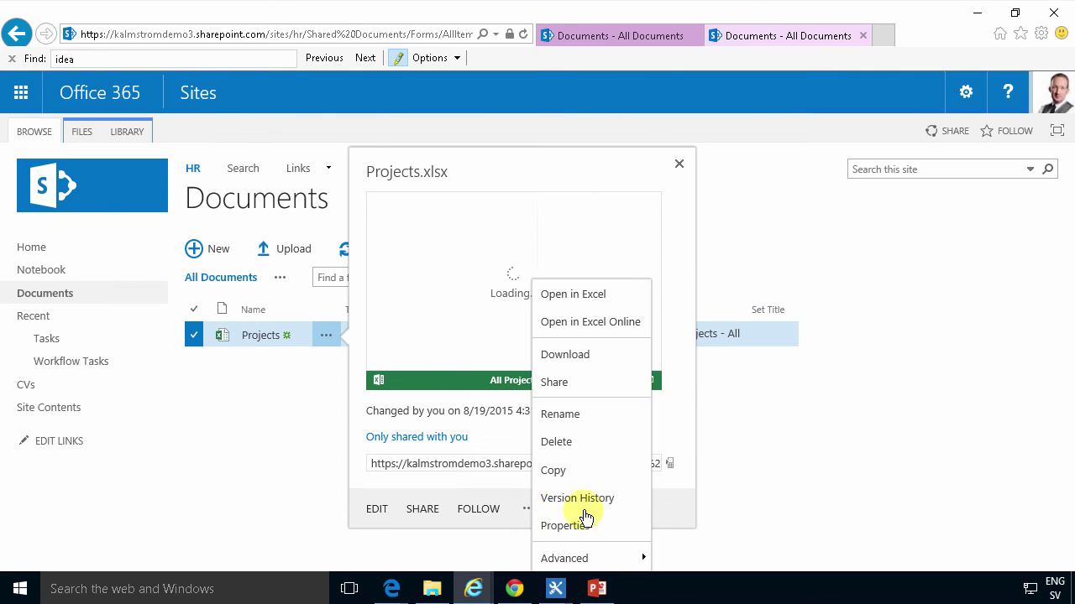
pyautogui.click(578, 526)
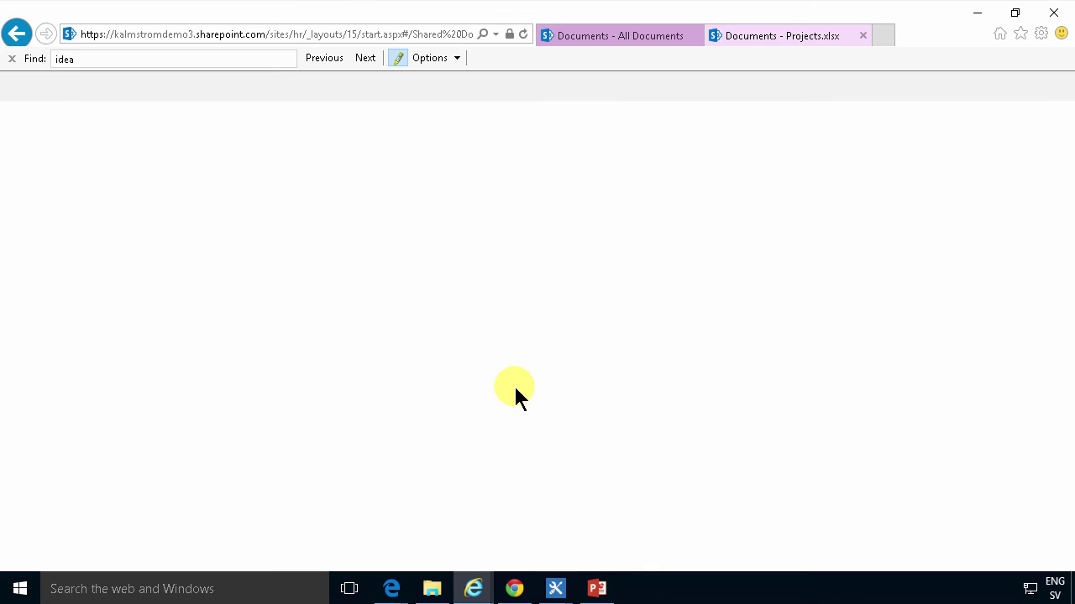
pyautogui.click(362, 262)
pyautogui.write('2')
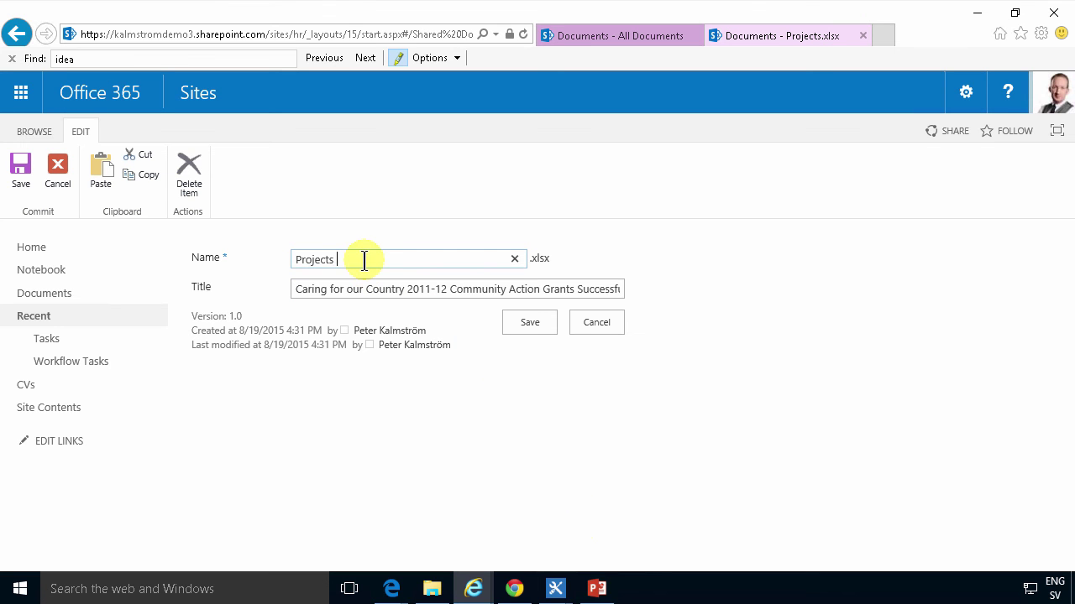
pyautogui.click(528, 323)
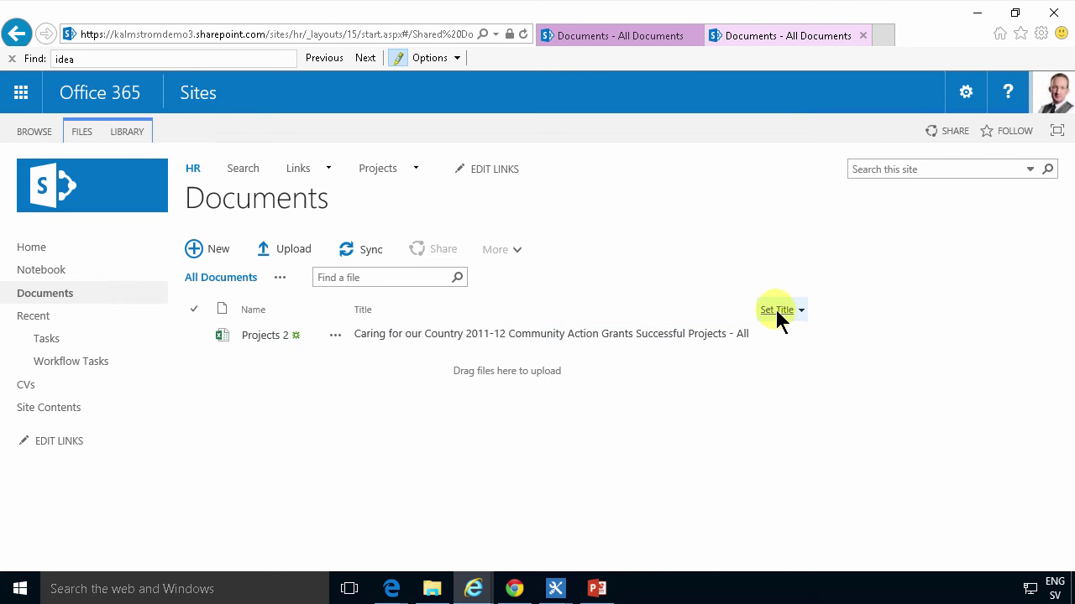
# Refresh the library and close the older tab to check the updated Title.
pyautogui.click(523, 35)
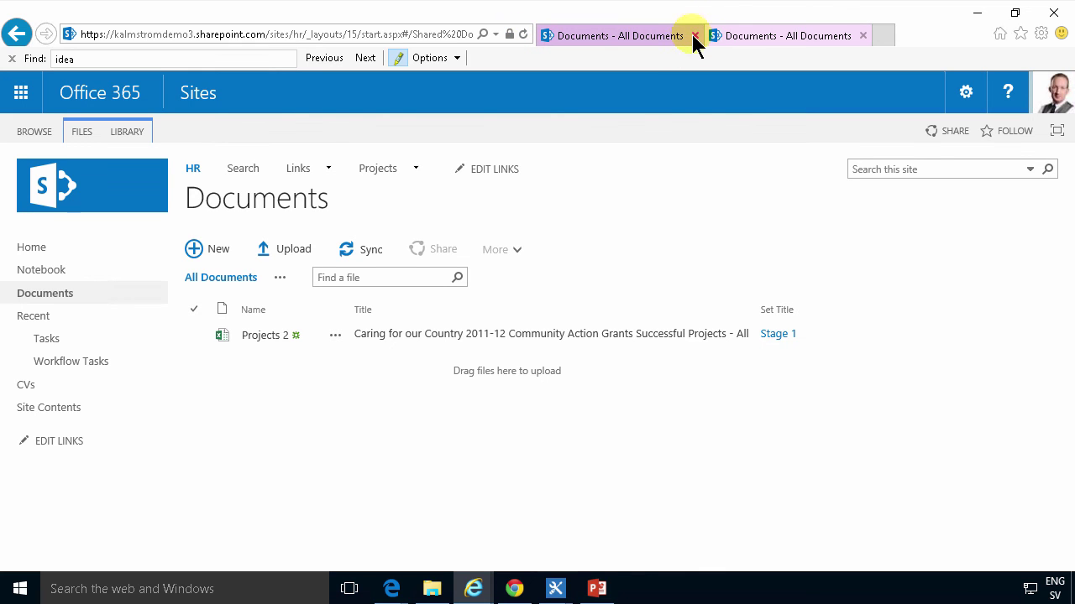
pyautogui.click(695, 36)
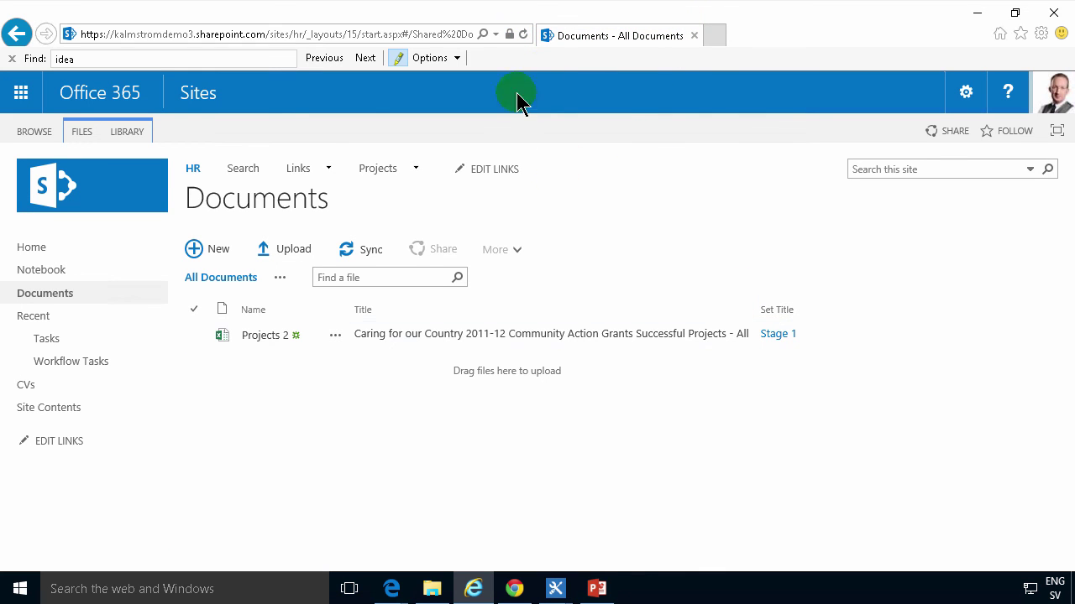
pyautogui.click(523, 34)
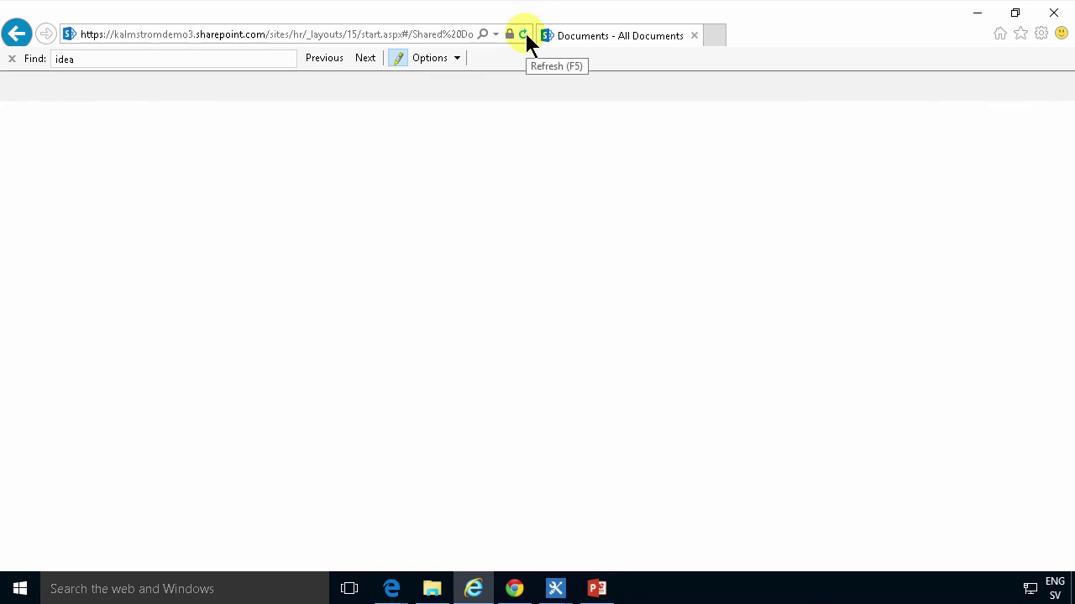